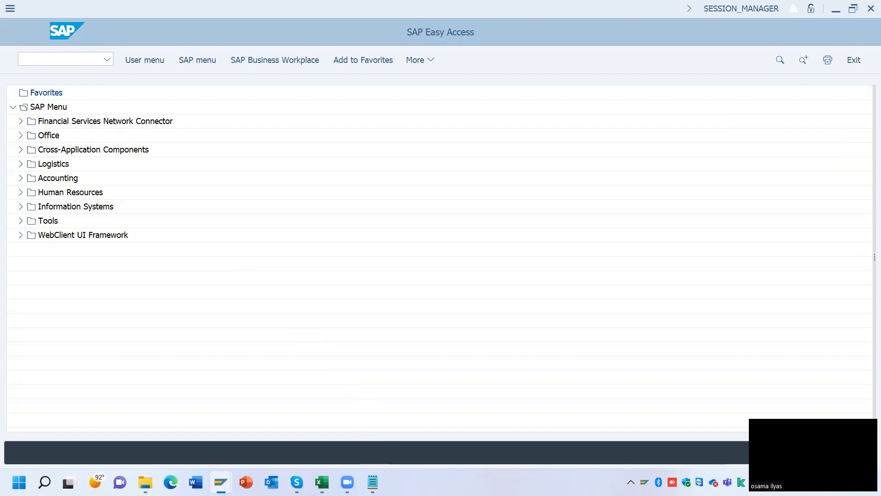
Step: Switch to Notepad and review the list of depreciation tasks, highlighting the AW01N Asset Explorer entry
{"action": "mouse_move", "coordinate": [372, 482]}
{"action": "left_click", "coordinate": [374, 434]}
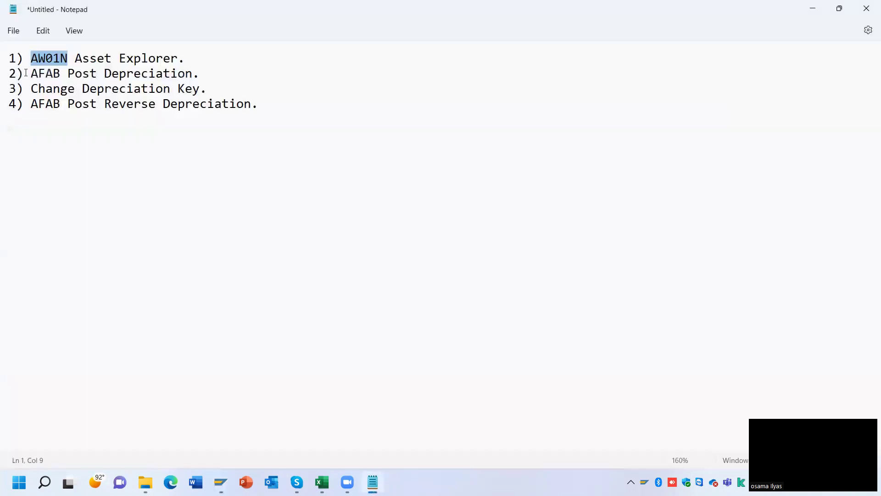
{"action": "triple_click", "coordinate": [12, 60]}
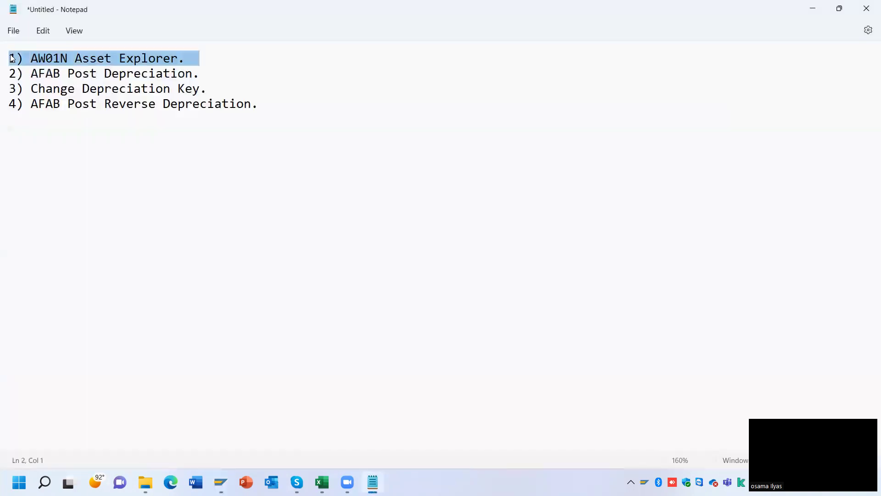
{"action": "left_click_drag", "start_coordinate": [34, 60], "coordinate": [178, 58]}
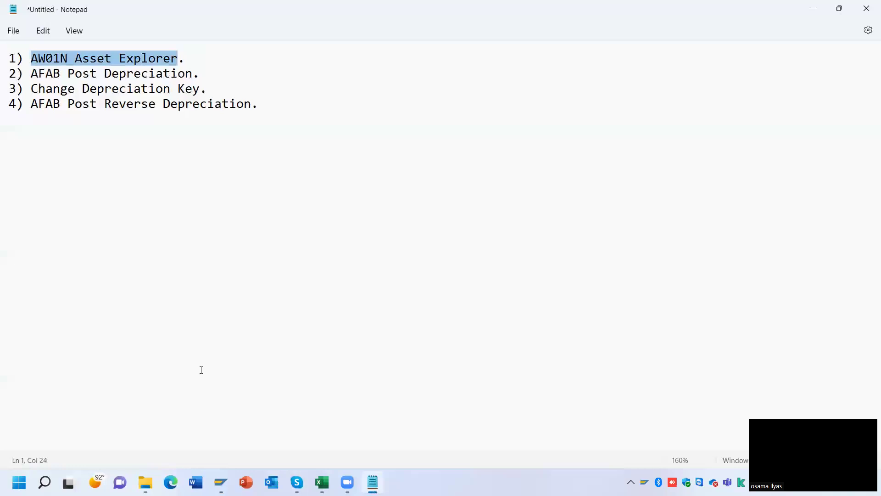
Step: Switch back to SAP and run transaction AW01N to open the Asset Explorer
{"action": "mouse_move", "coordinate": [220, 482]}
{"action": "left_click", "coordinate": [259, 427]}
{"action": "type", "text": "AW01N"}
{"action": "key", "text": "Return"}
Step: Examine asset 280000002's planned book depreciation values, including acquisition value and ordinary depreciation, and its transactions, resizing the two lists as needed
{"action": "mouse_move", "coordinate": [307, 111]}
{"action": "left_mouse_down"}
{"action": "mouse_move", "coordinate": [270, 111]}
{"action": "mouse_move", "coordinate": [290, 92]}
{"action": "mouse_move", "coordinate": [279, 92]}
{"action": "mouse_move", "coordinate": [291, 111]}
{"action": "mouse_move", "coordinate": [317, 110]}
{"action": "left_mouse_up"}
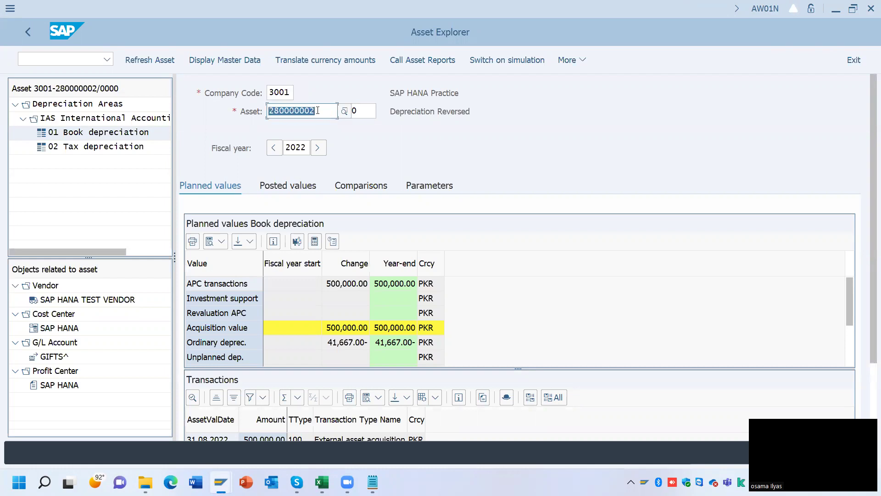
{"action": "left_click_drag", "start_coordinate": [353, 366], "coordinate": [351, 353]}
{"action": "left_click", "coordinate": [324, 331]}
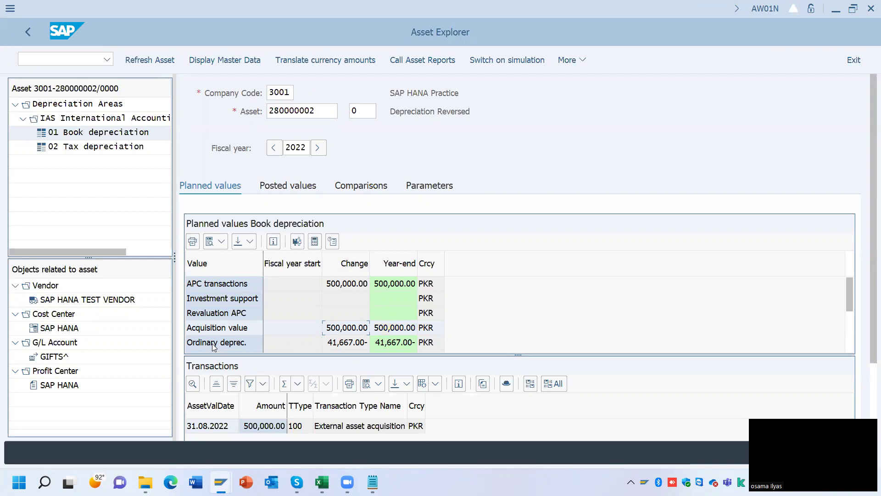
{"action": "left_click", "coordinate": [341, 347]}
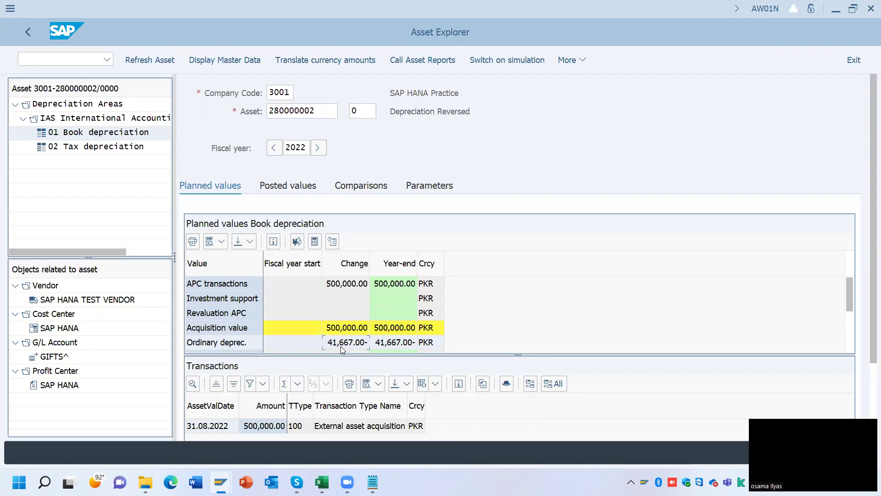
{"action": "left_click_drag", "start_coordinate": [345, 353], "coordinate": [339, 302]}
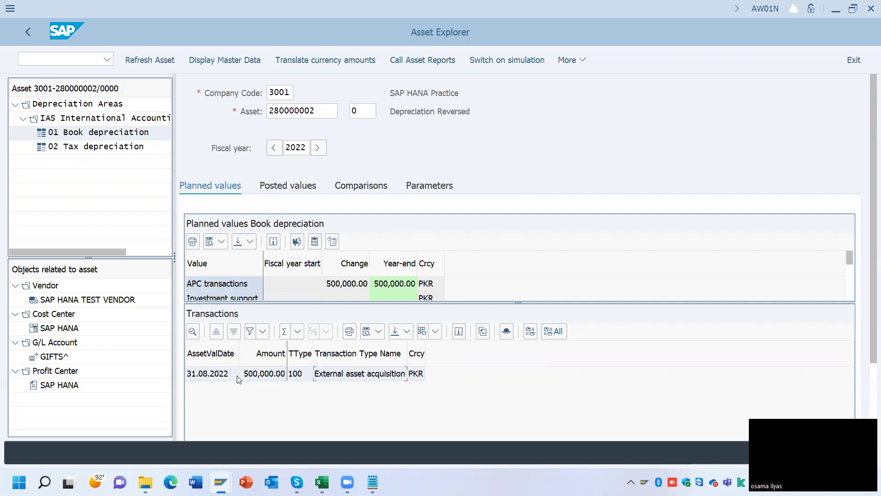
{"action": "left_click_drag", "start_coordinate": [236, 302], "coordinate": [236, 317]}
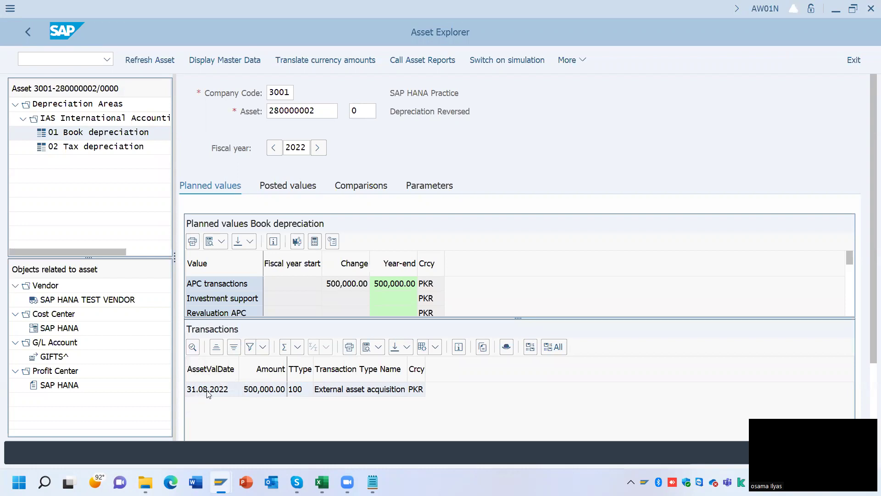
Step: Show the asset's posted values and enlarge the posted/planned depreciation list to examine the amounts per period
{"action": "left_click", "coordinate": [285, 190]}
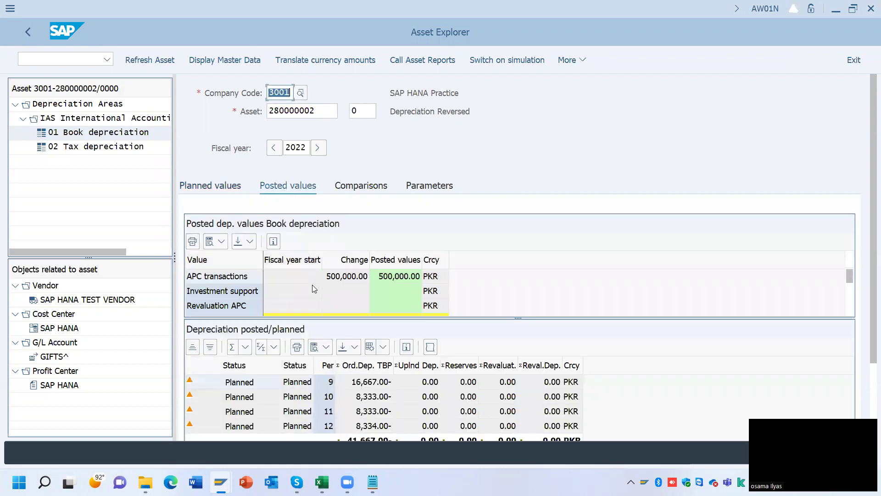
{"action": "left_click_drag", "start_coordinate": [330, 314], "coordinate": [329, 272]}
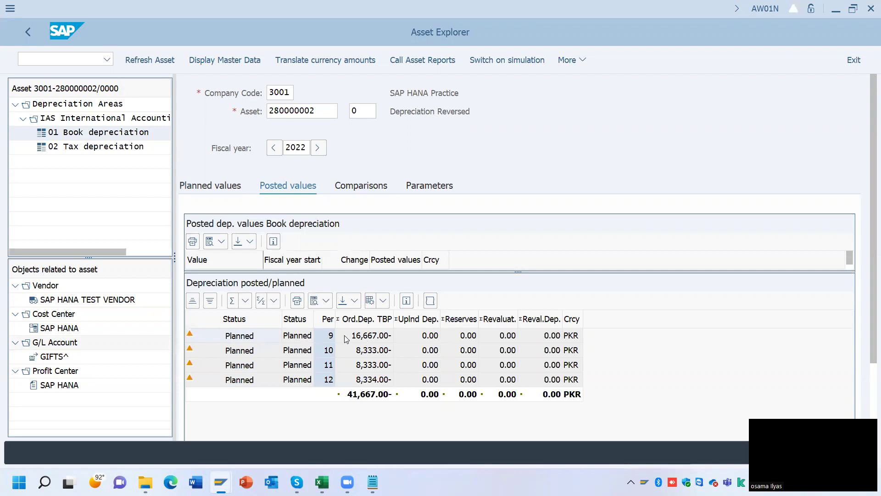
{"action": "left_click_drag", "start_coordinate": [340, 272], "coordinate": [342, 278]}
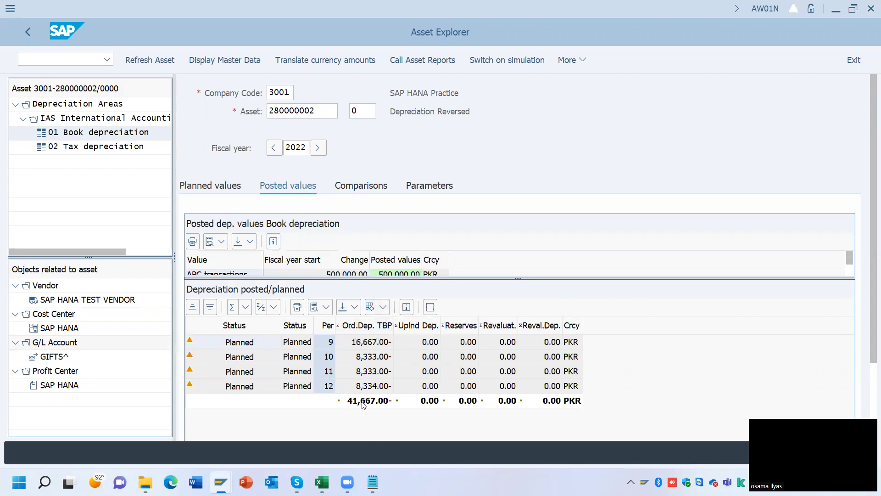
{"action": "left_click_drag", "start_coordinate": [351, 279], "coordinate": [351, 288]}
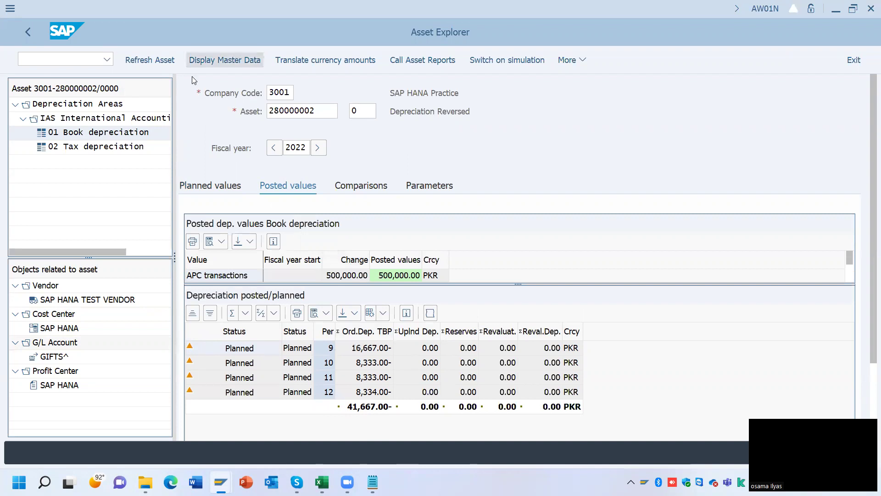
Step: Display the asset's master data and check the depreciation key and useful life of the book depreciation area
{"action": "left_click", "coordinate": [198, 62]}
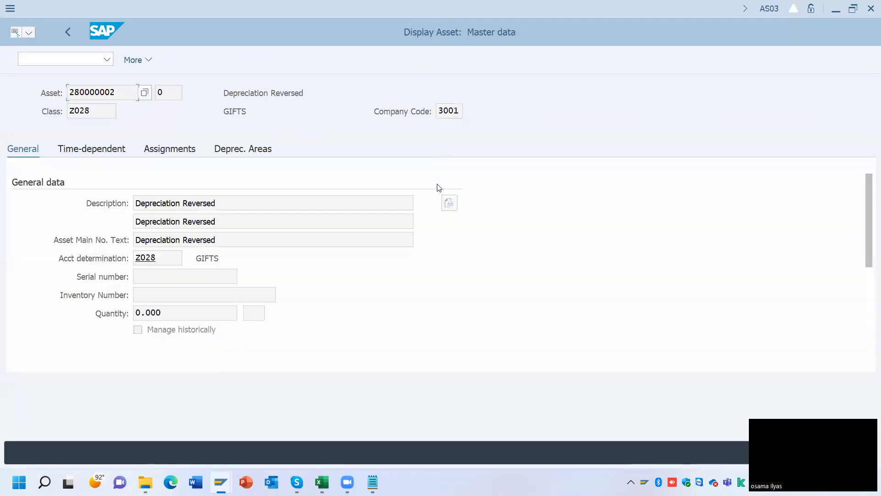
{"action": "left_click", "coordinate": [245, 150]}
{"action": "left_click_drag", "start_coordinate": [178, 219], "coordinate": [166, 219]}
{"action": "mouse_move", "coordinate": [233, 219]}
{"action": "left_mouse_down"}
{"action": "mouse_move", "coordinate": [218, 221]}
{"action": "mouse_move", "coordinate": [236, 219]}
{"action": "left_mouse_up"}
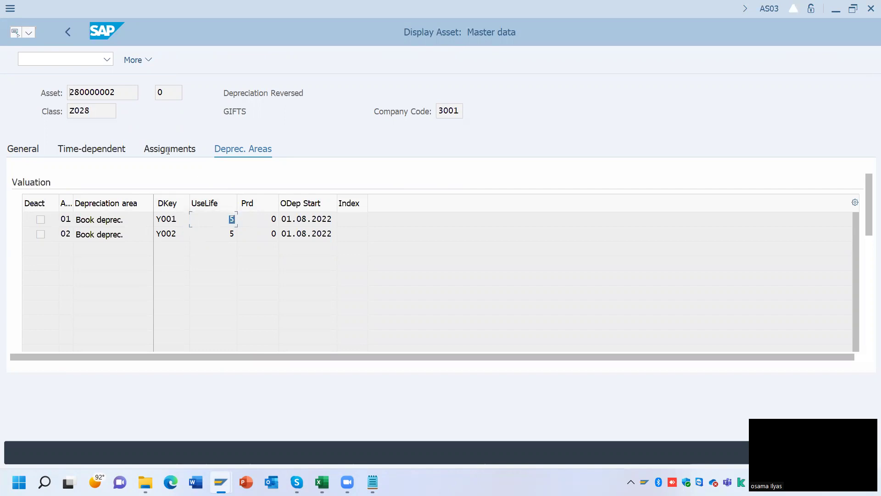
Step: Switch to the Book1 workbook in Excel and set the Asset Value in D3 to 500000
{"action": "mouse_move", "coordinate": [322, 482]}
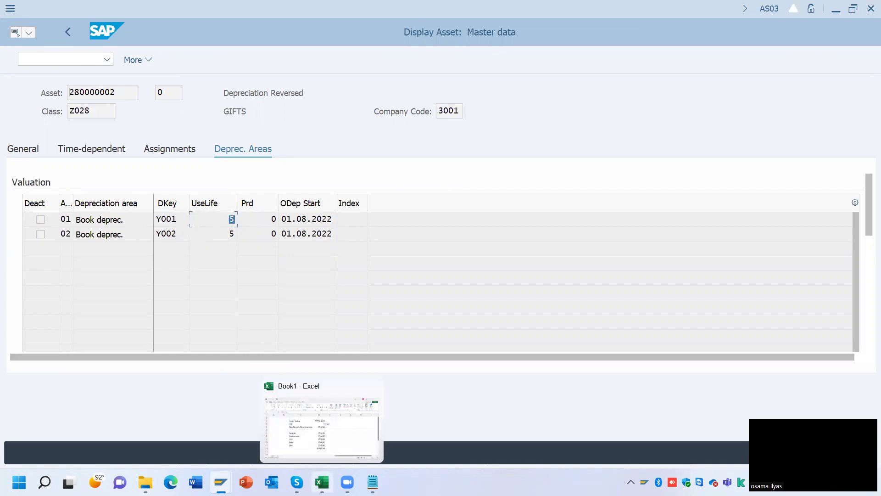
{"action": "left_click", "coordinate": [327, 439]}
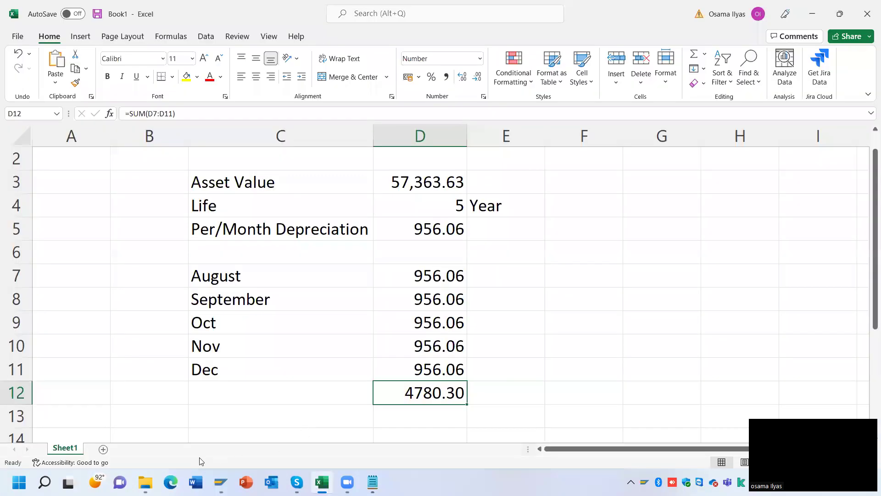
{"action": "left_click_drag", "start_coordinate": [216, 183], "coordinate": [413, 377]}
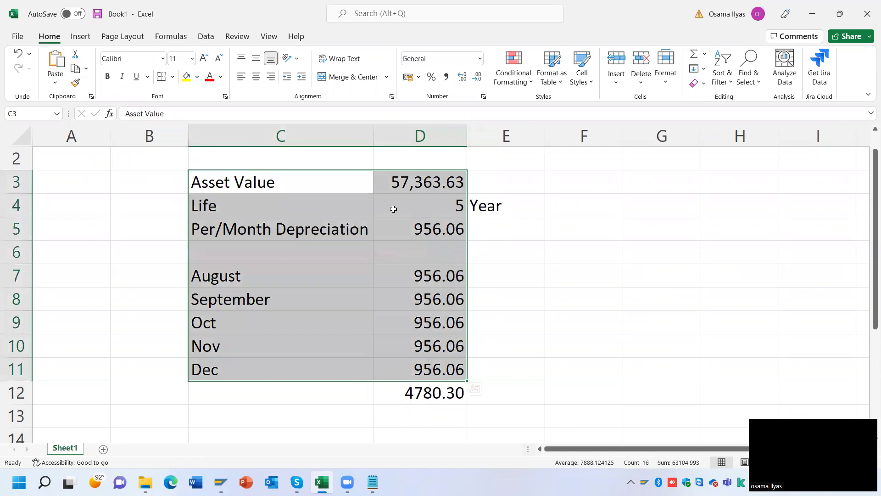
{"action": "left_click", "coordinate": [404, 184]}
{"action": "left_click", "coordinate": [299, 182]}
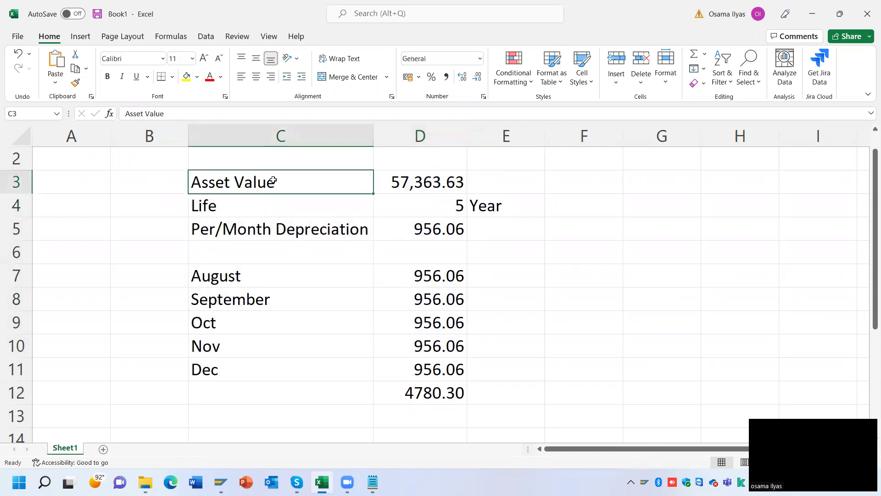
{"action": "left_click", "coordinate": [399, 180]}
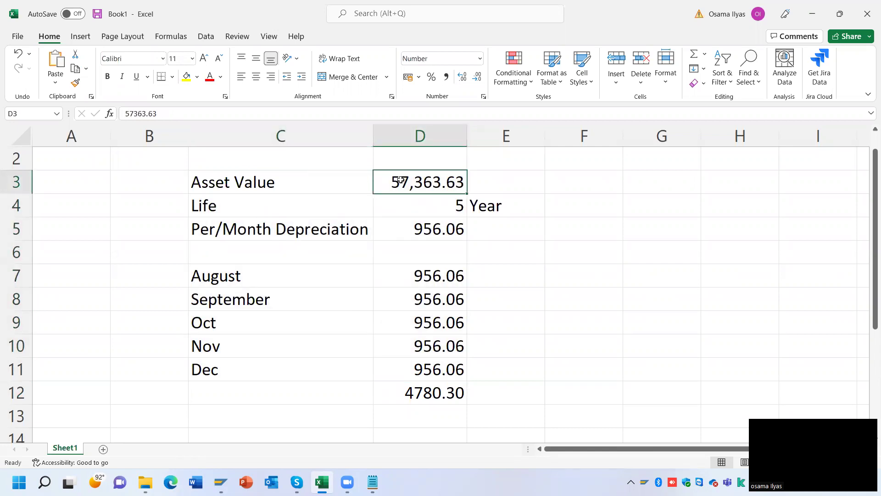
{"action": "type", "text": "5"}
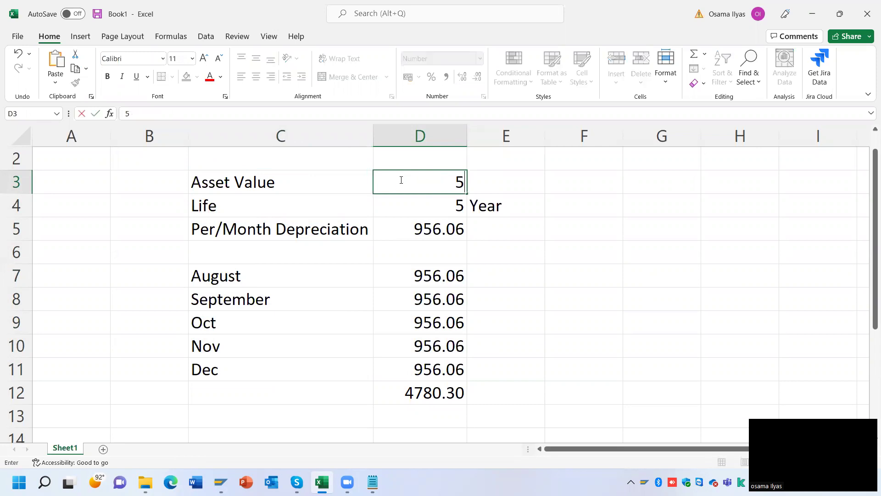
{"action": "type", "text": "00000"}
{"action": "key", "text": "Return"}
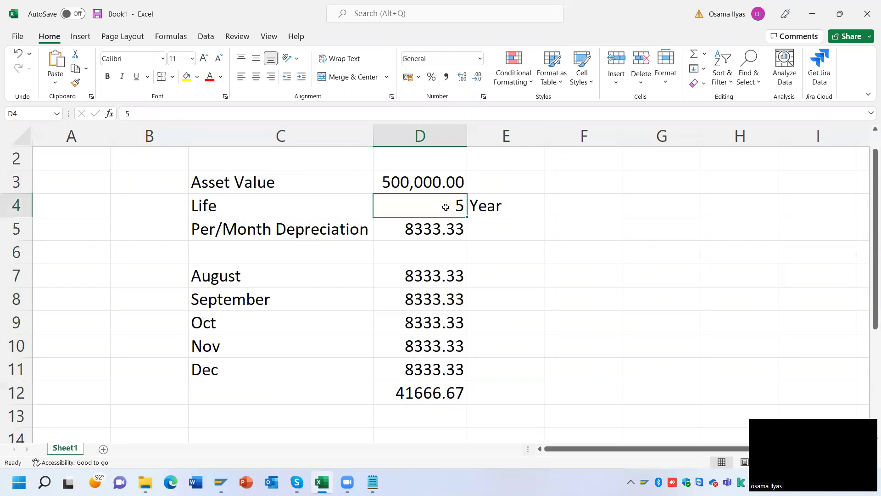
Step: Change the Per/Month Depreciation formula in D5 to =D3/60
{"action": "left_click_drag", "start_coordinate": [226, 203], "coordinate": [422, 203]}
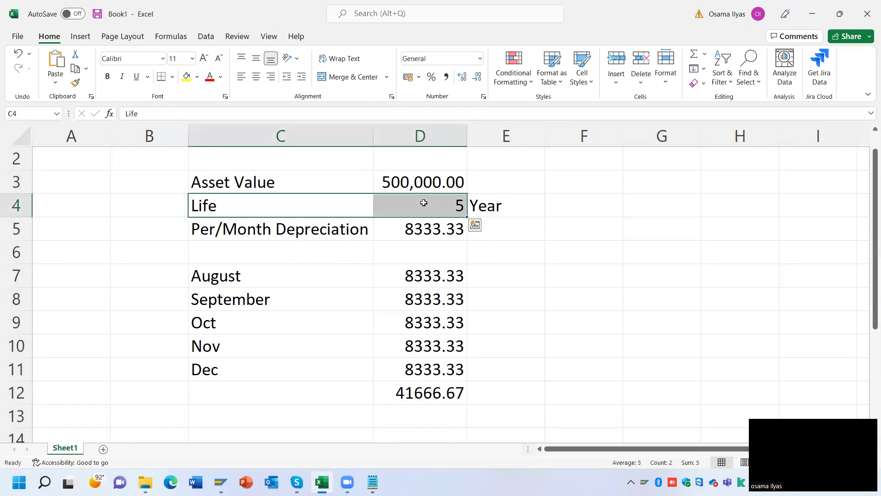
{"action": "left_click", "coordinate": [422, 202]}
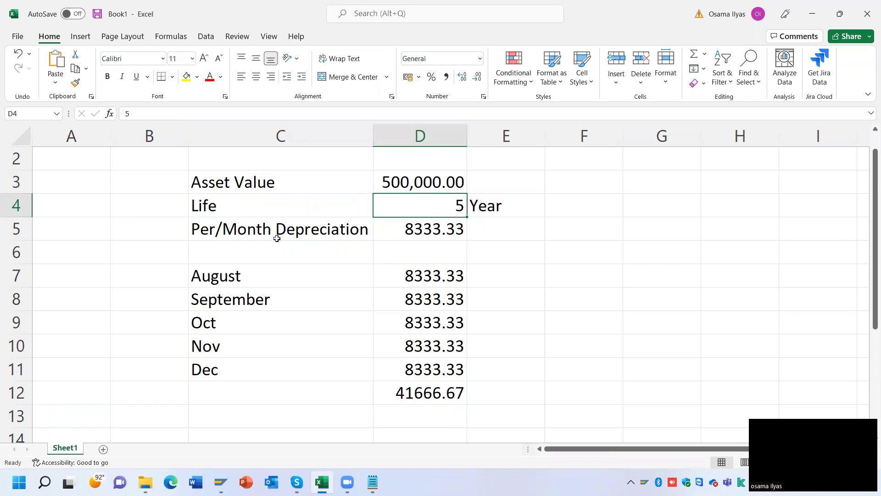
{"action": "left_click", "coordinate": [409, 228]}
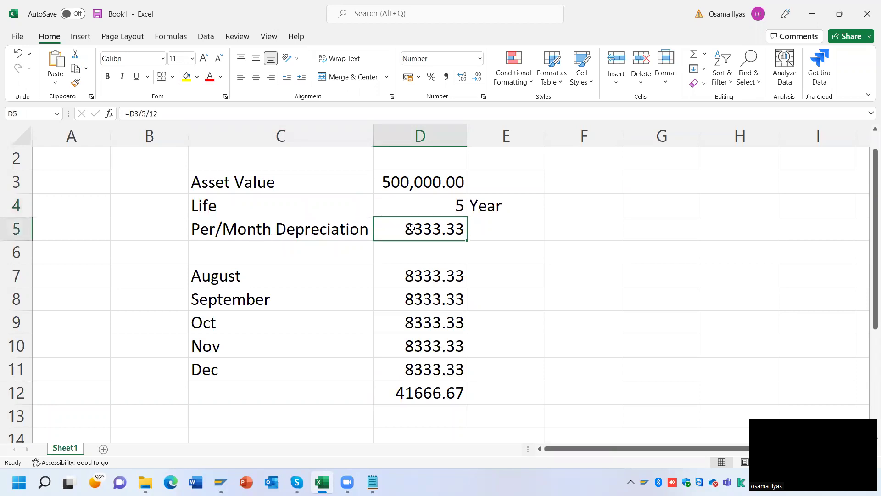
{"action": "key", "text": "F2"}
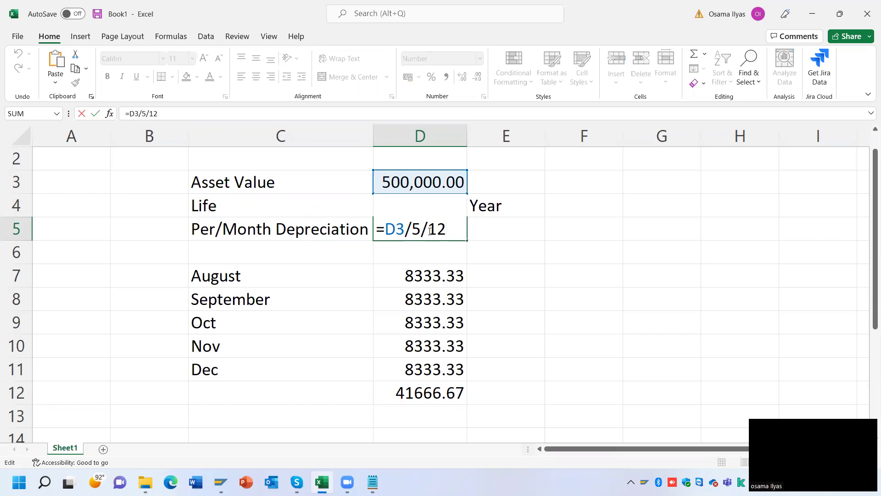
{"action": "left_click_drag", "start_coordinate": [428, 231], "coordinate": [446, 231]}
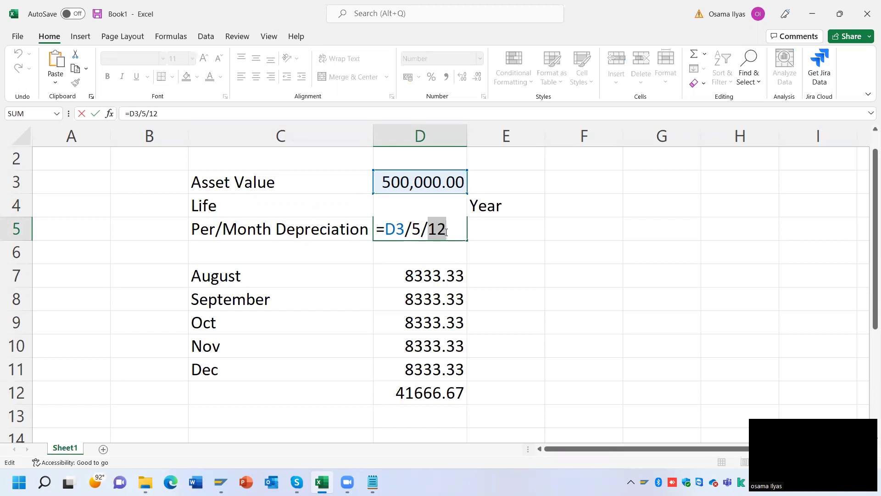
{"action": "left_click_drag", "start_coordinate": [428, 231], "coordinate": [447, 231]}
{"action": "key", "text": "BackSpace"}
{"action": "key", "text": "BackSpace"}
{"action": "key", "text": "BackSpace"}
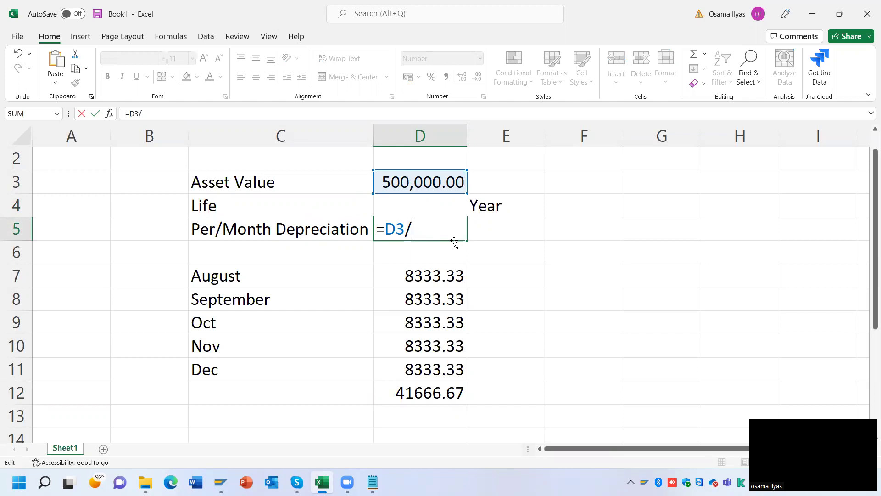
{"action": "type", "text": "60"}
{"action": "key", "text": "Return"}
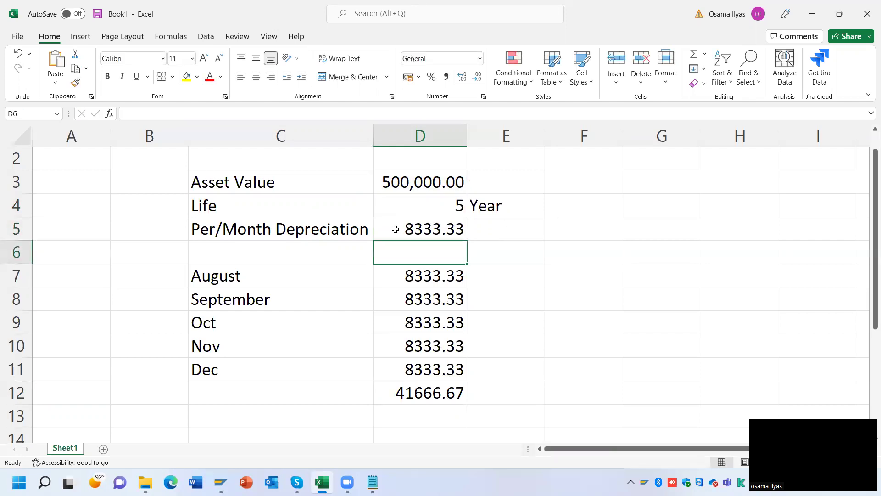
{"action": "left_click", "coordinate": [412, 228]}
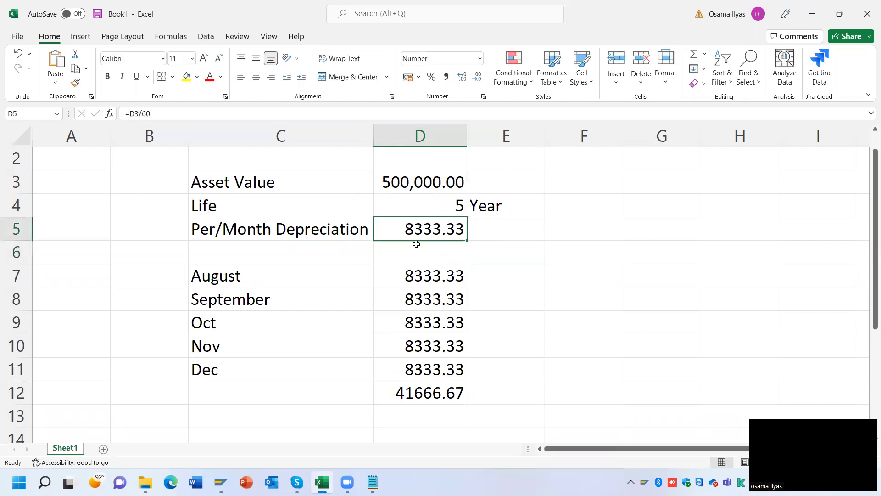
Step: Add the label "Asset Capitalization Date" in cell C6, above the August row
{"action": "left_click_drag", "start_coordinate": [263, 271], "coordinate": [399, 281]}
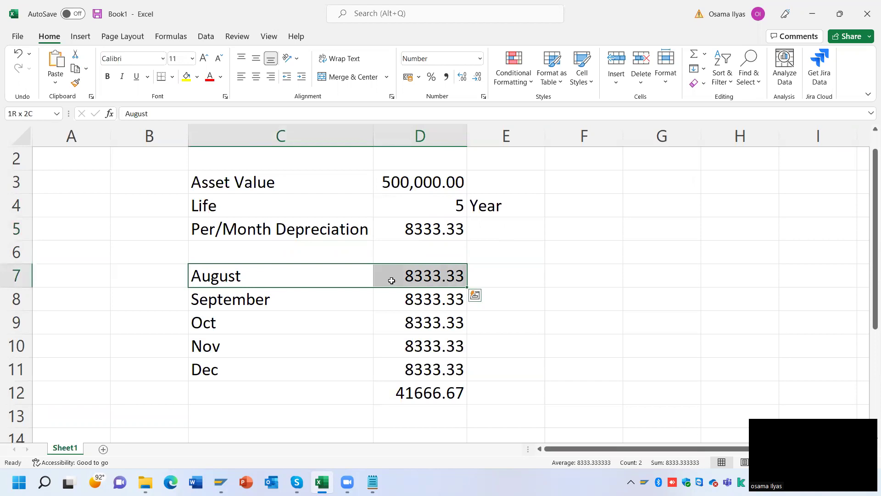
{"action": "left_click", "coordinate": [271, 274]}
{"action": "left_click", "coordinate": [421, 229]}
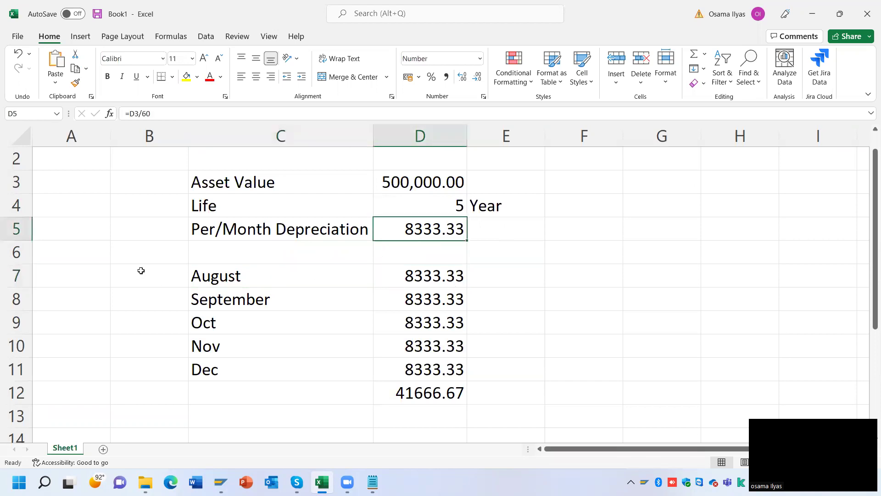
{"action": "left_click", "coordinate": [223, 251]}
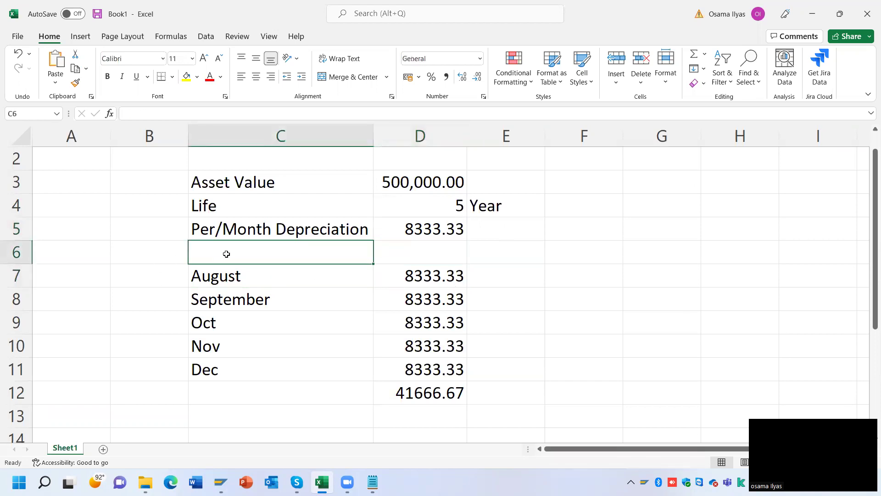
{"action": "type", "text": "a"}
{"action": "key", "text": "BackSpace"}
{"action": "key", "text": "BackSpace"}
{"action": "type", "text": "Asset Capitalizatio"}
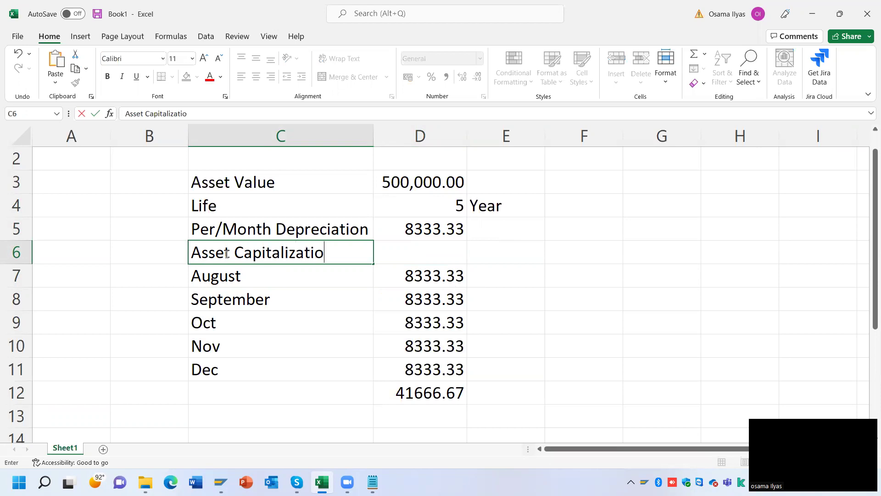
{"action": "type", "text": "n Date"}
{"action": "key", "text": "Tab"}
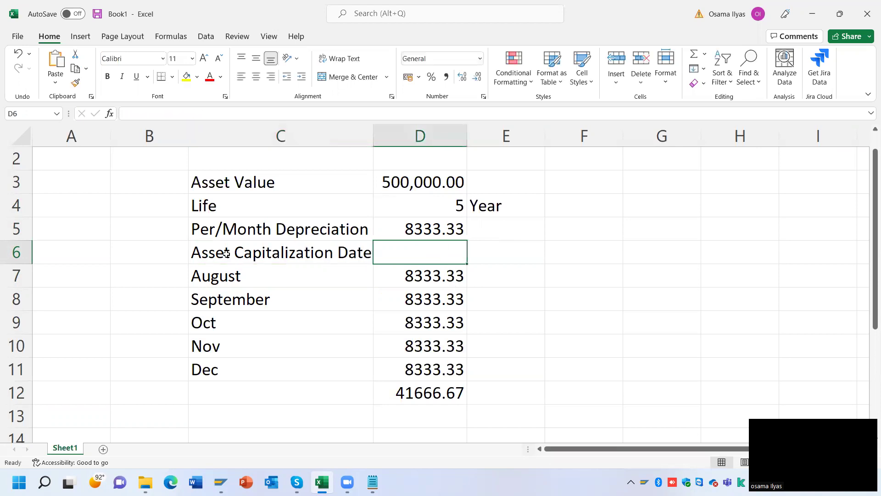
Step: Widen column C to fit its labels and enter the capitalization date 31.08.2022 in cell D6
{"action": "left_click_drag", "start_coordinate": [373, 136], "coordinate": [386, 139]}
{"action": "type", "text": "31.0"}
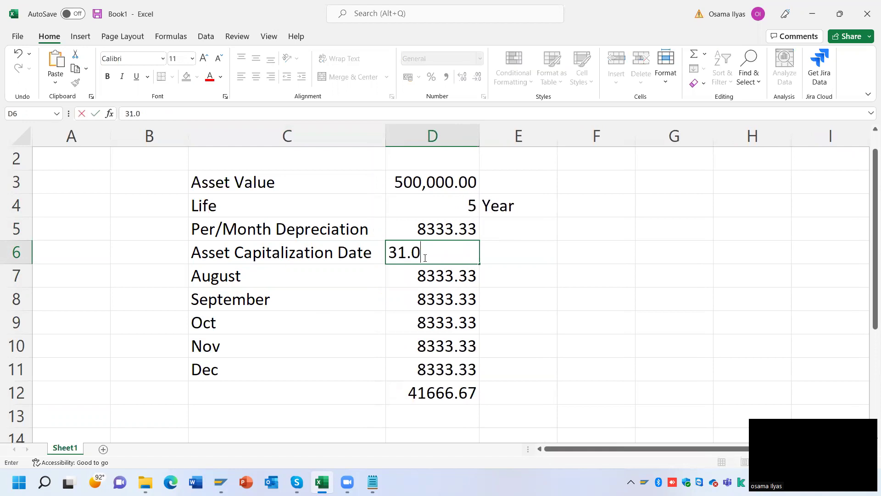
{"action": "type", "text": "8.2022"}
{"action": "key", "text": "Return"}
Step: Review the monthly depreciation amounts and formulas for August through December in D7:D11
{"action": "left_click_drag", "start_coordinate": [277, 277], "coordinate": [279, 289]}
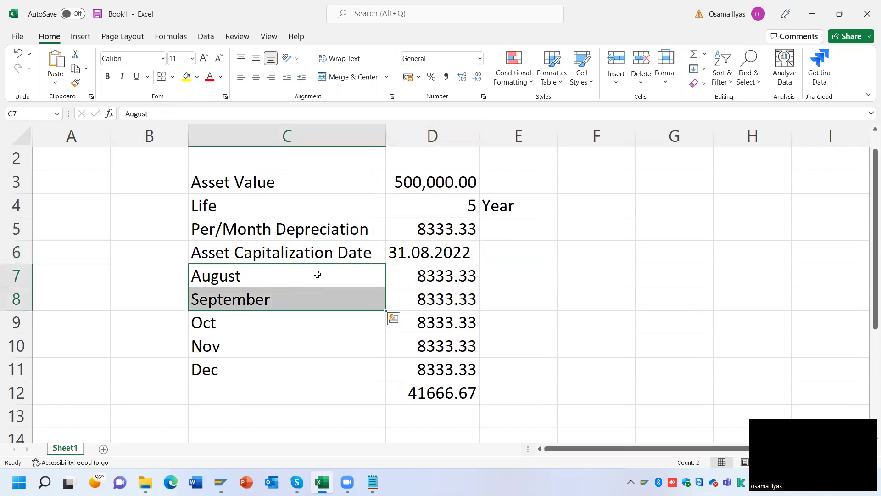
{"action": "left_click", "coordinate": [294, 274]}
{"action": "left_click_drag", "start_coordinate": [381, 273], "coordinate": [443, 366]}
{"action": "left_click", "coordinate": [429, 278]}
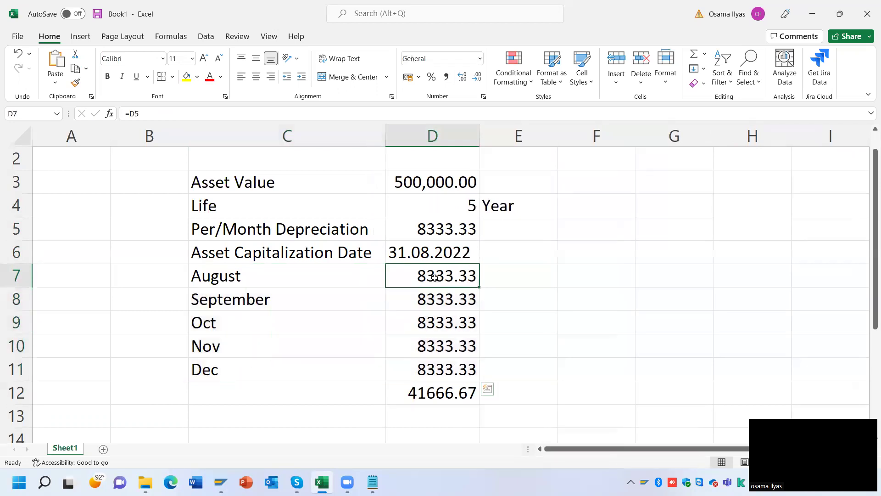
{"action": "left_click", "coordinate": [430, 301]}
{"action": "left_click", "coordinate": [427, 323]}
{"action": "left_click", "coordinate": [426, 350]}
{"action": "left_click", "coordinate": [428, 369]}
{"action": "left_click", "coordinate": [435, 295]}
{"action": "left_click_drag", "start_coordinate": [436, 282], "coordinate": [441, 301]}
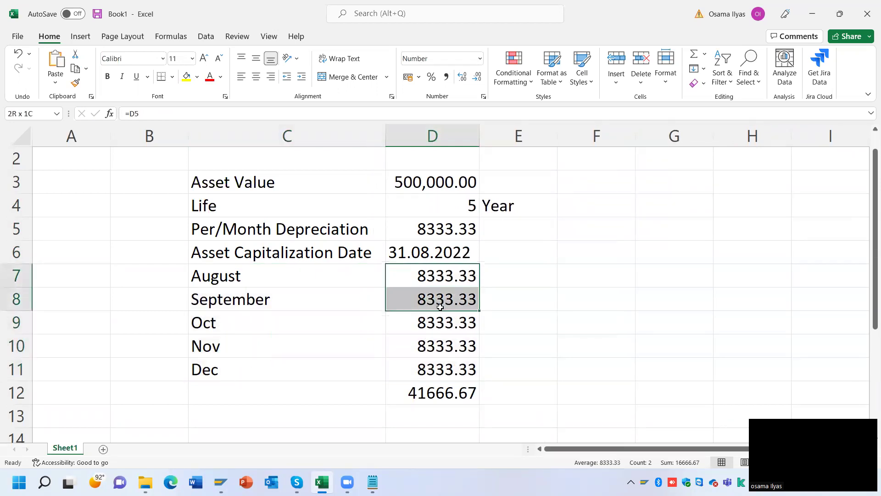
Step: Add the August and September depreciation in cell E8 with =D8+D7 and widen column E slightly
{"action": "left_click", "coordinate": [494, 297]}
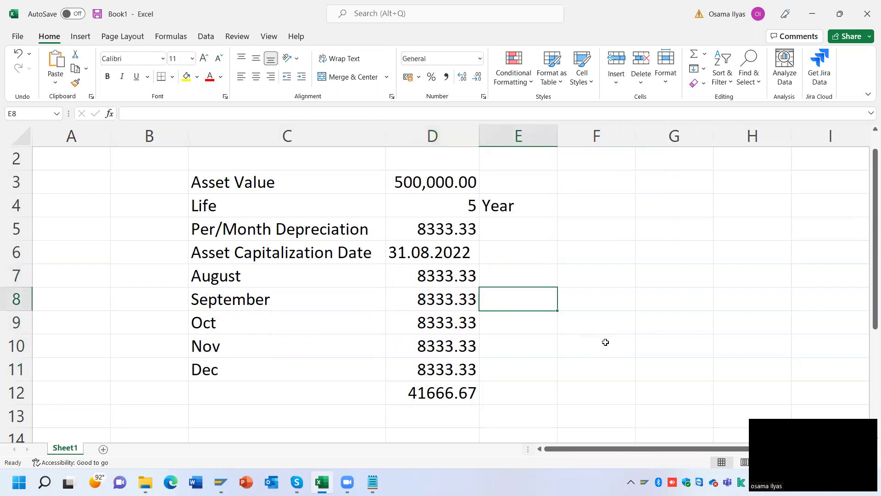
{"action": "type", "text": "="}
{"action": "key", "text": "Left"}
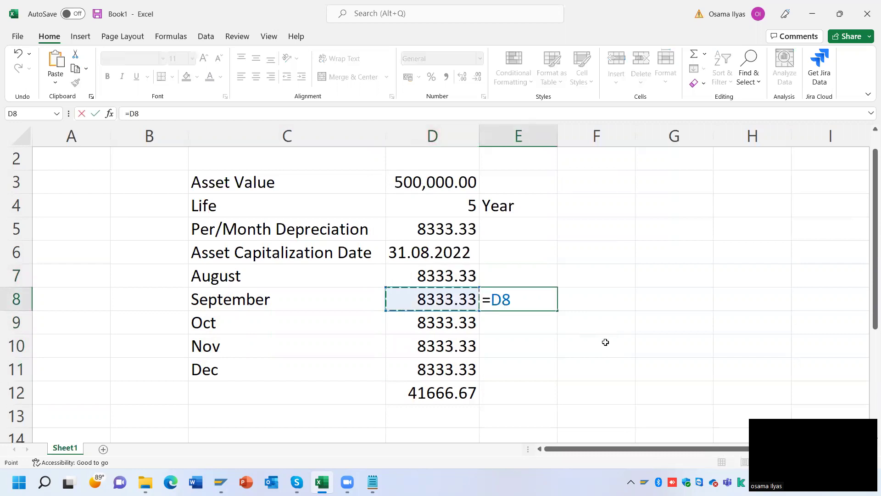
{"action": "type", "text": "+"}
{"action": "key", "text": "Left"}
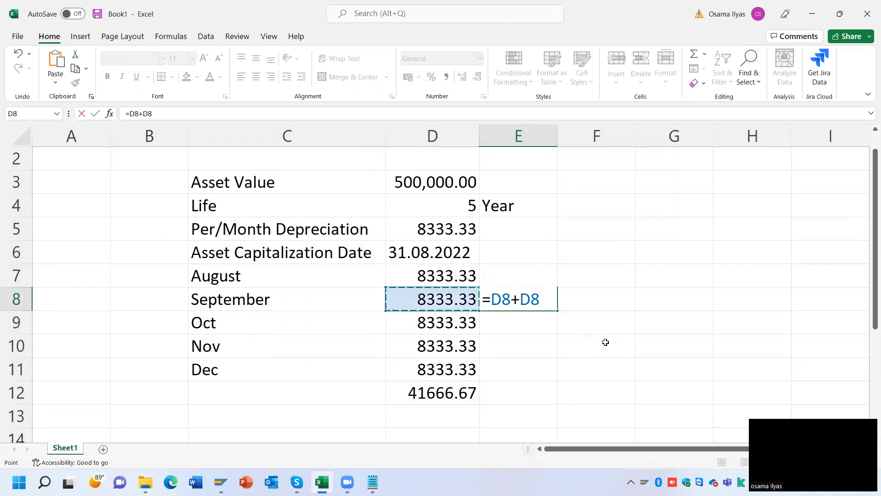
{"action": "key", "text": "Up"}
{"action": "key", "text": "Return"}
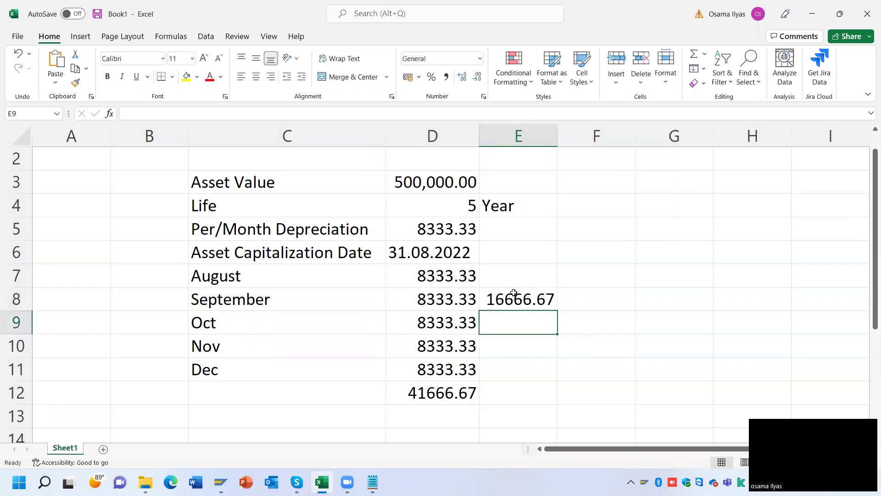
{"action": "left_click", "coordinate": [507, 290]}
{"action": "left_click_drag", "start_coordinate": [564, 140], "coordinate": [567, 140]}
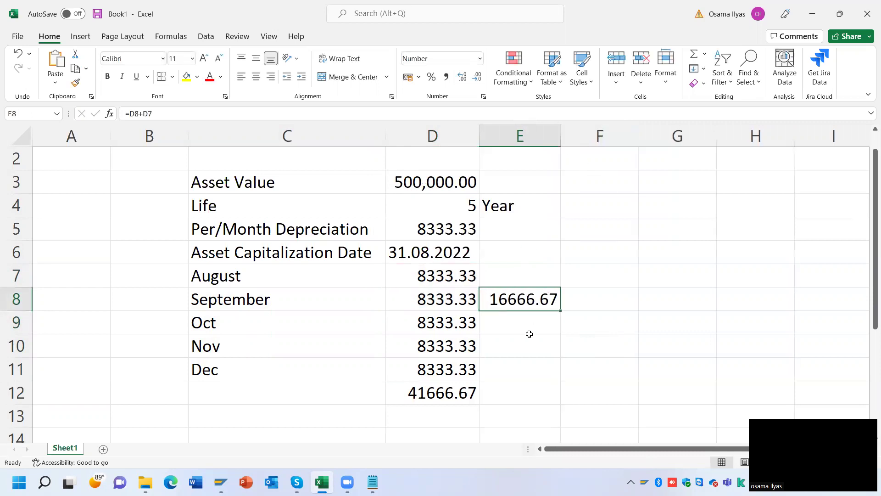
Step: Fill the September row C8:E8 and the total in D12 with yellow
{"action": "mouse_move", "coordinate": [517, 302]}
{"action": "left_mouse_down"}
{"action": "mouse_move", "coordinate": [218, 296]}
{"action": "mouse_move", "coordinate": [518, 322]}
{"action": "mouse_move", "coordinate": [519, 300]}
{"action": "left_mouse_up"}
{"action": "left_click", "coordinate": [186, 77]}
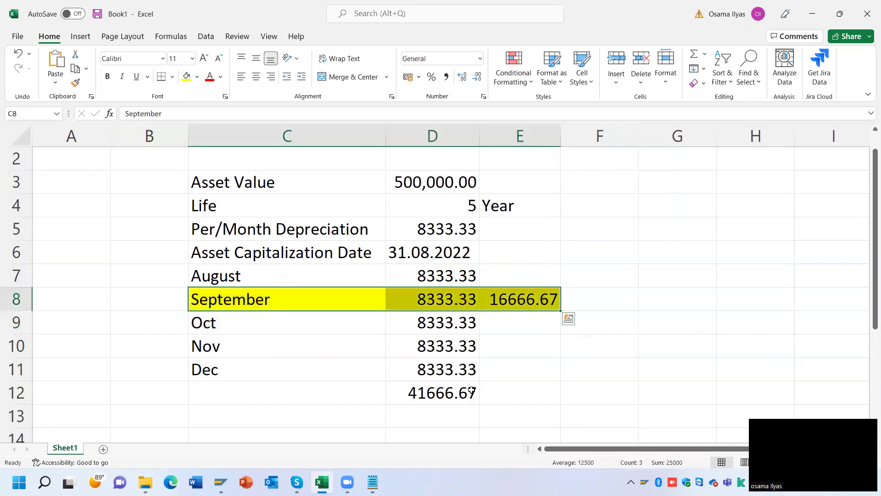
{"action": "left_click", "coordinate": [459, 389]}
{"action": "left_click", "coordinate": [187, 76]}
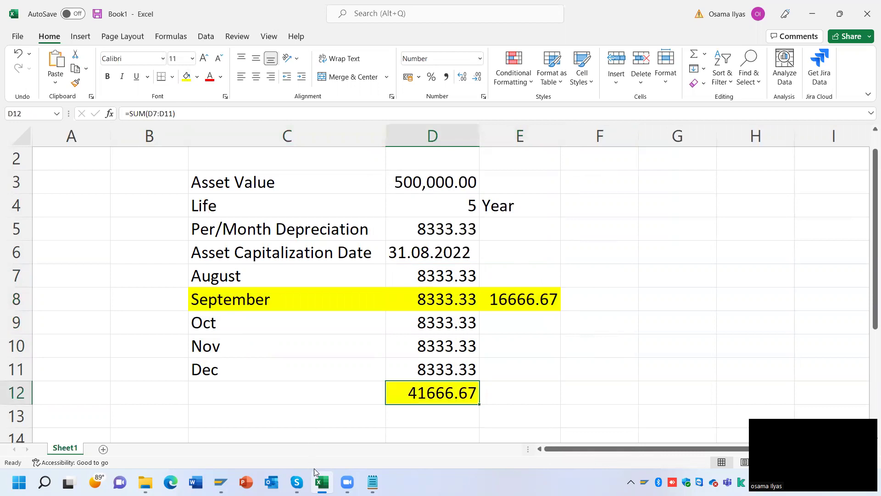
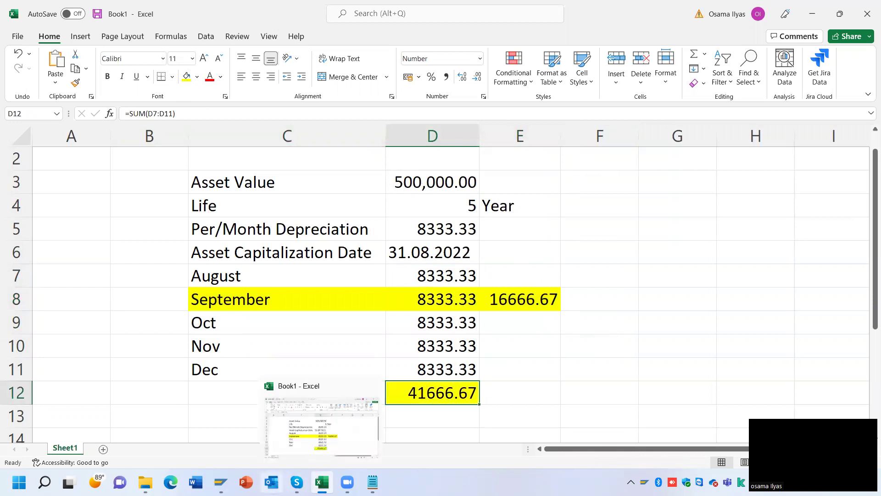
Step: Switch to SAP, return from the master data to Asset Explorer and check the planned ordinary depreciation for period 9
{"action": "left_click", "coordinate": [221, 482]}
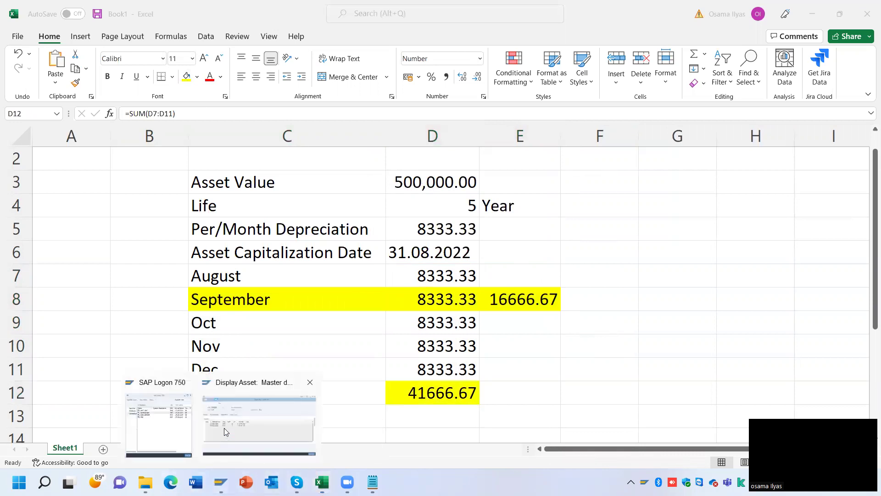
{"action": "left_click", "coordinate": [224, 429]}
{"action": "left_click", "coordinate": [68, 33]}
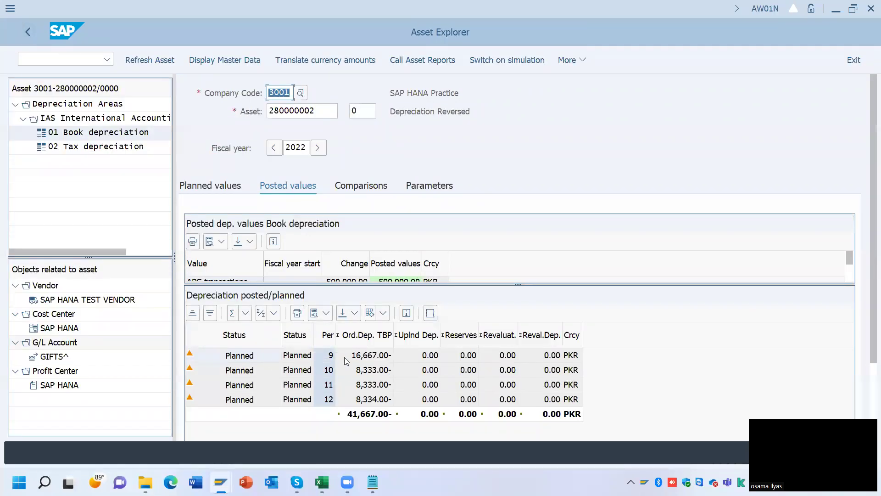
{"action": "left_click", "coordinate": [370, 361]}
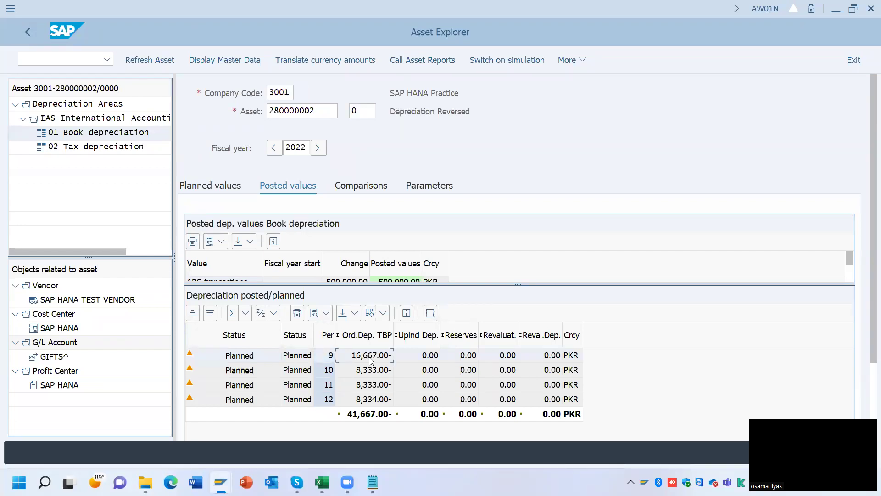
{"action": "left_click_drag", "start_coordinate": [393, 334], "coordinate": [399, 328]}
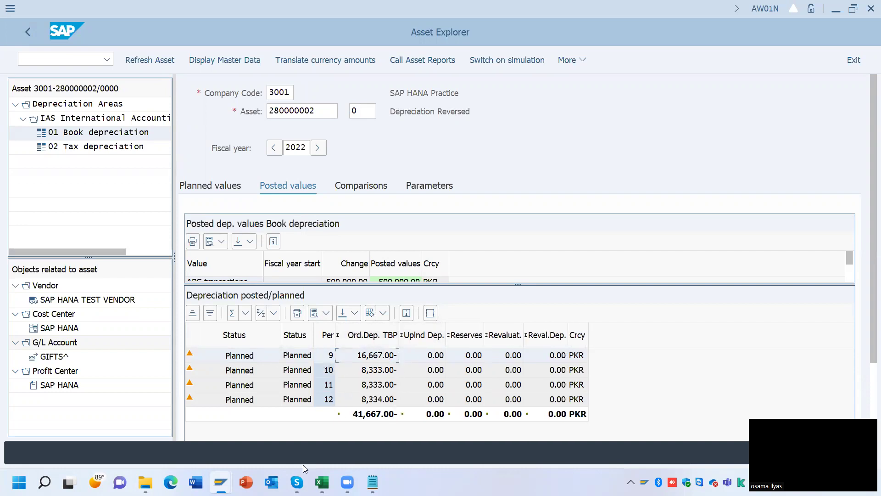
Step: Switch to the Excel workbook and compare the August, September and combined depreciation amounts with SAP
{"action": "mouse_move", "coordinate": [322, 482]}
{"action": "left_click", "coordinate": [322, 421]}
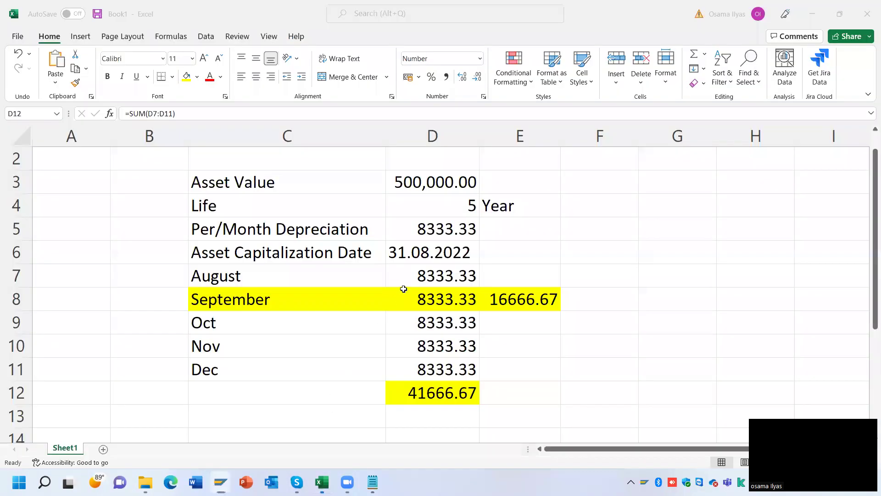
{"action": "left_click", "coordinate": [404, 291]}
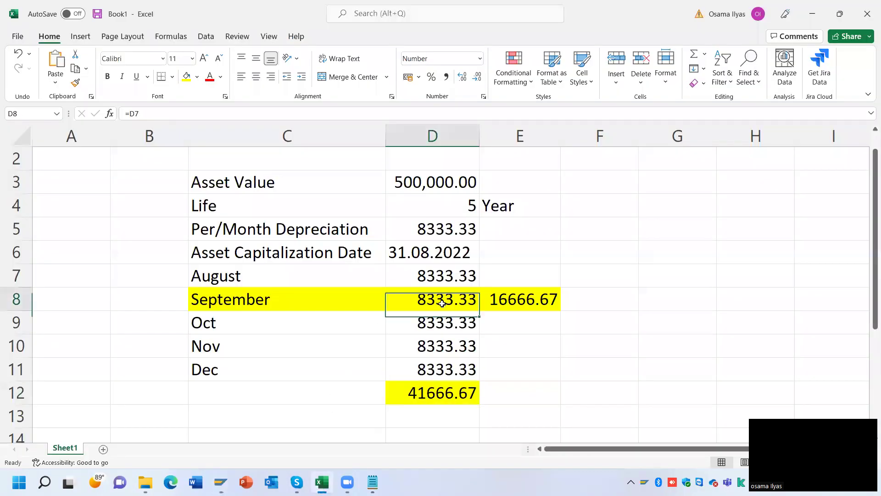
{"action": "left_click", "coordinate": [418, 276]}
{"action": "left_click", "coordinate": [419, 299]}
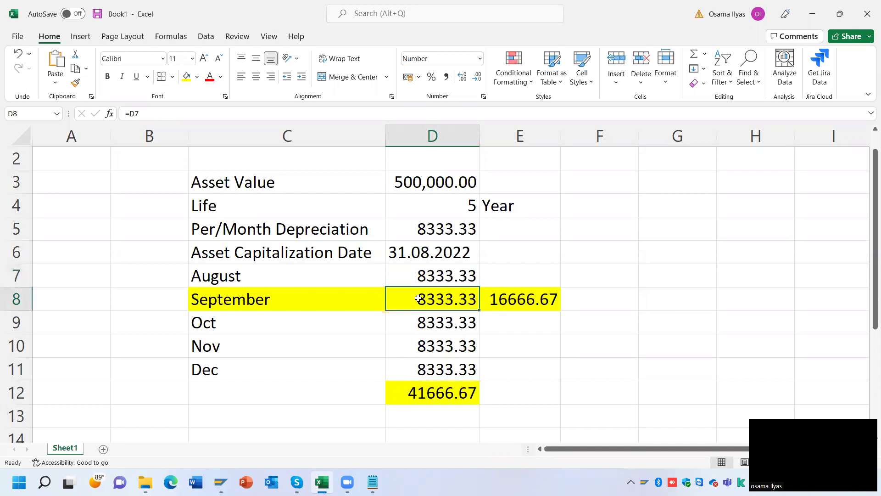
{"action": "left_click", "coordinate": [499, 298]}
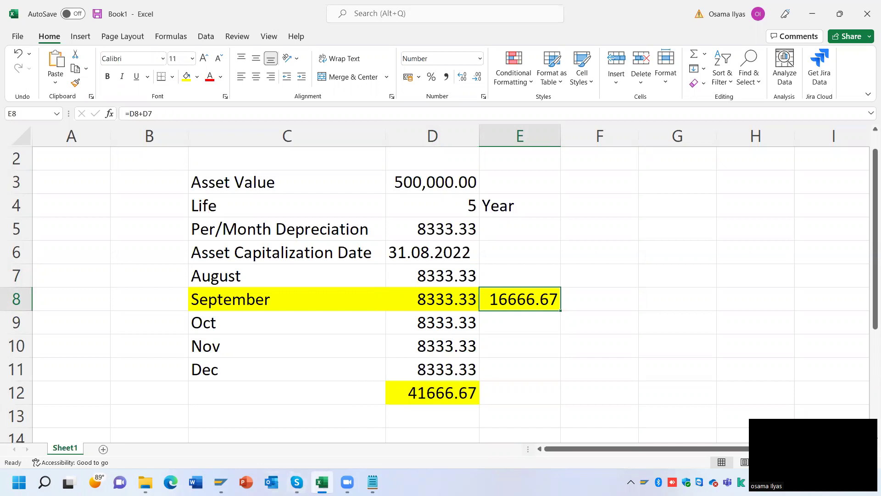
Step: Switch back to SAP, leave Asset Explorer and start transaction AFAB
{"action": "left_click", "coordinate": [322, 481]}
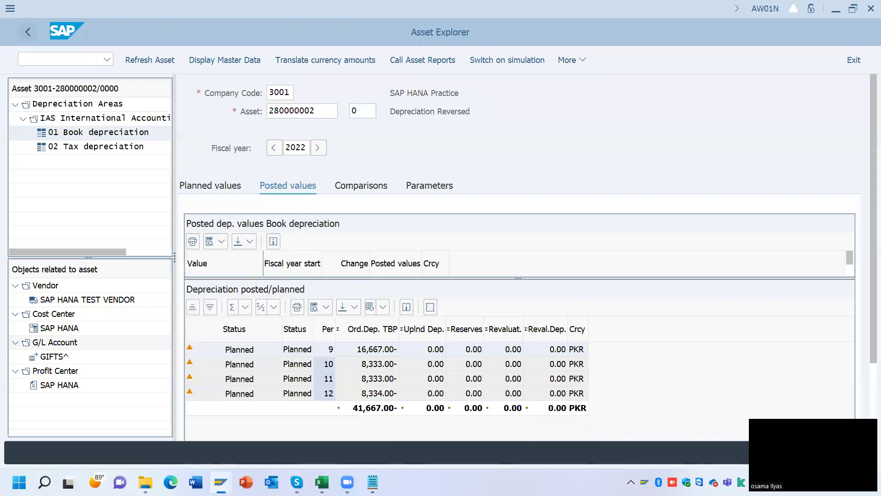
{"action": "left_click", "coordinate": [30, 31]}
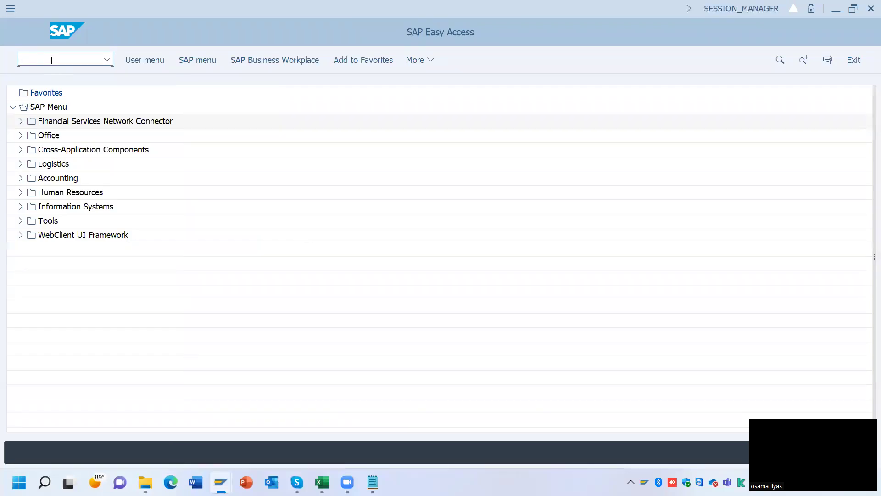
{"action": "type", "text": "A"}
{"action": "key", "text": "BackSpace"}
{"action": "type", "text": "AFAB"}
{"action": "key", "text": "Return"}
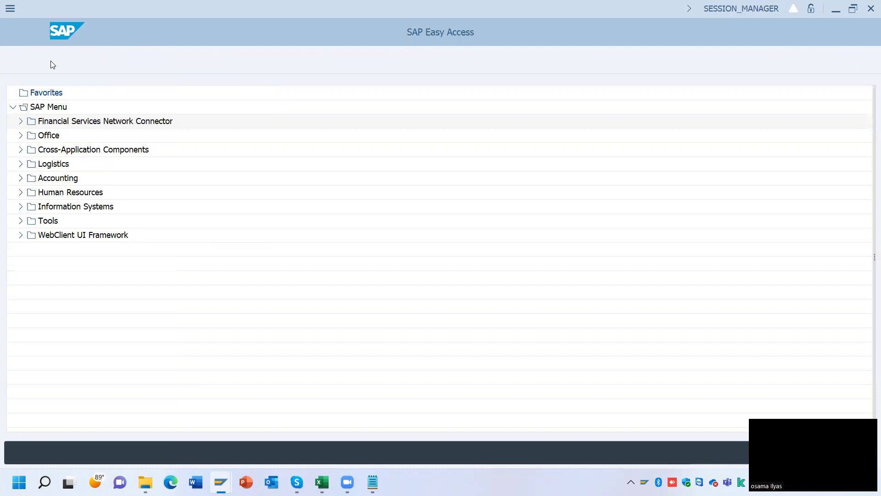
Step: Set the depreciation run's accounting principle to IAS and its posting period to 8
{"action": "left_click", "coordinate": [138, 111]}
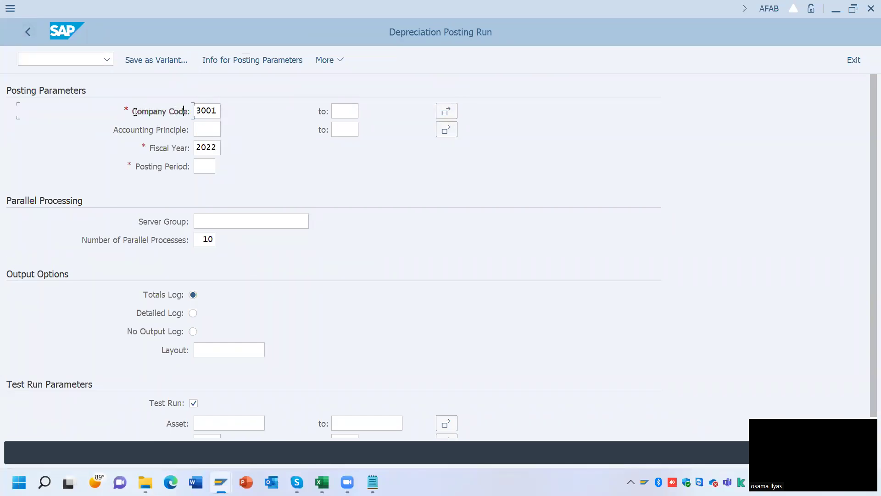
{"action": "left_click_drag", "start_coordinate": [195, 126], "coordinate": [140, 128]}
{"action": "left_click", "coordinate": [197, 129]}
{"action": "key", "text": "F4"}
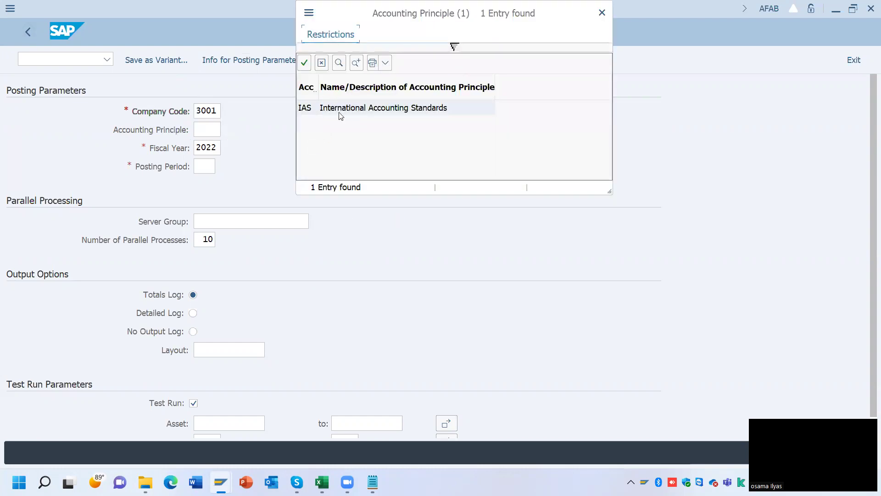
{"action": "double_click", "coordinate": [346, 108]}
{"action": "left_click", "coordinate": [204, 167]}
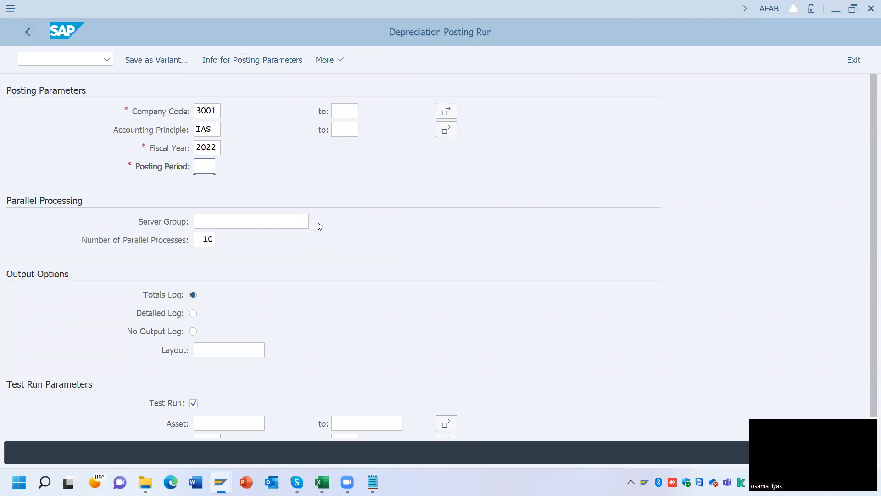
{"action": "type", "text": "08"}
{"action": "key", "text": "Return"}
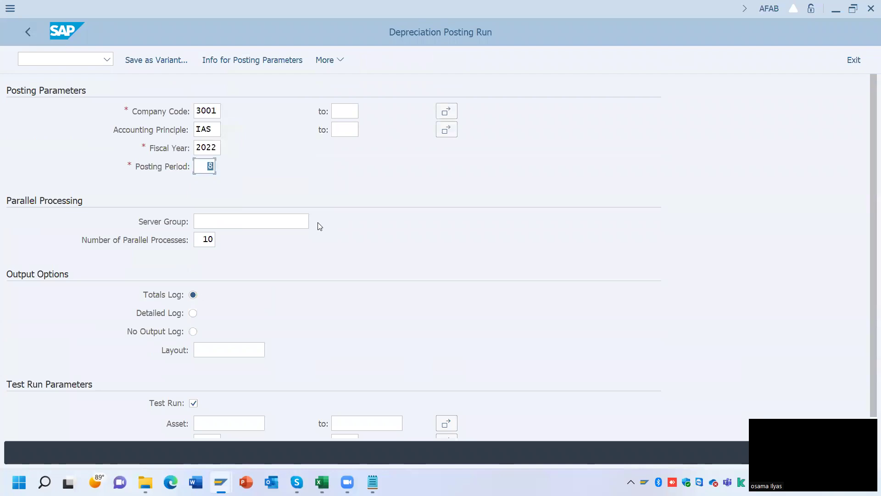
Step: Enter 280000002 as the asset in the test run parameters
{"action": "scroll", "coordinate": [203, 309], "scroll_direction": "down", "scroll_amount": 1}
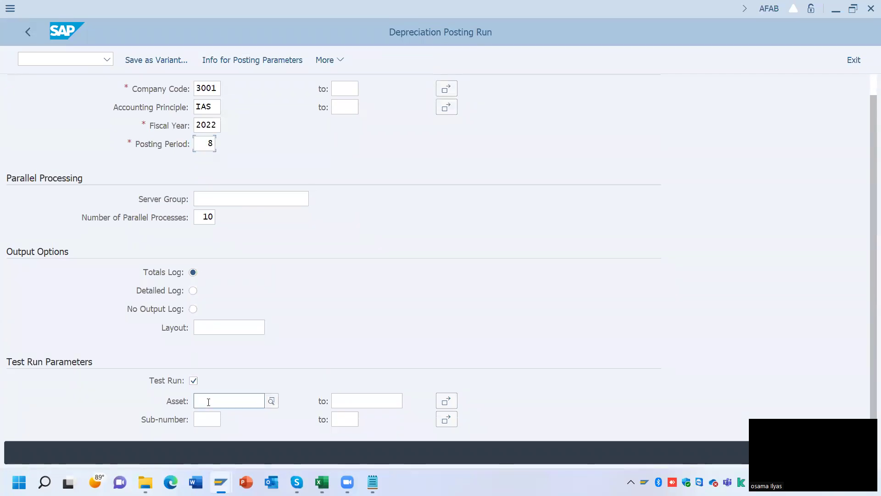
{"action": "left_click", "coordinate": [208, 402]}
{"action": "left_click", "coordinate": [238, 273]}
{"action": "key", "text": "BackSpace"}
{"action": "key", "text": "BackSpace"}
{"action": "key", "text": "BackSpace"}
{"action": "key", "text": "BackSpace"}
{"action": "key", "text": "BackSpace"}
{"action": "key", "text": "BackSpace"}
{"action": "key", "text": "BackSpace"}
{"action": "key", "text": "BackSpace"}
{"action": "key", "text": "BackSpace"}
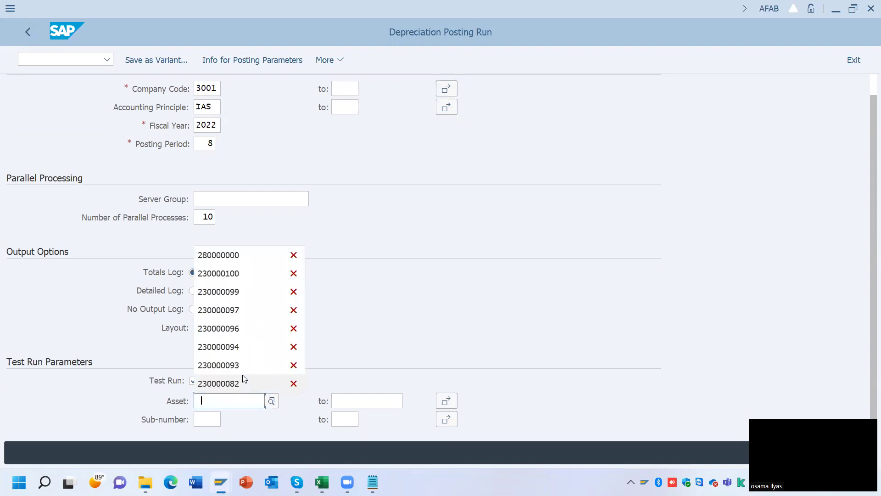
{"action": "key", "text": "Return"}
{"action": "key", "text": "BackSpace"}
{"action": "key", "text": "BackSpace"}
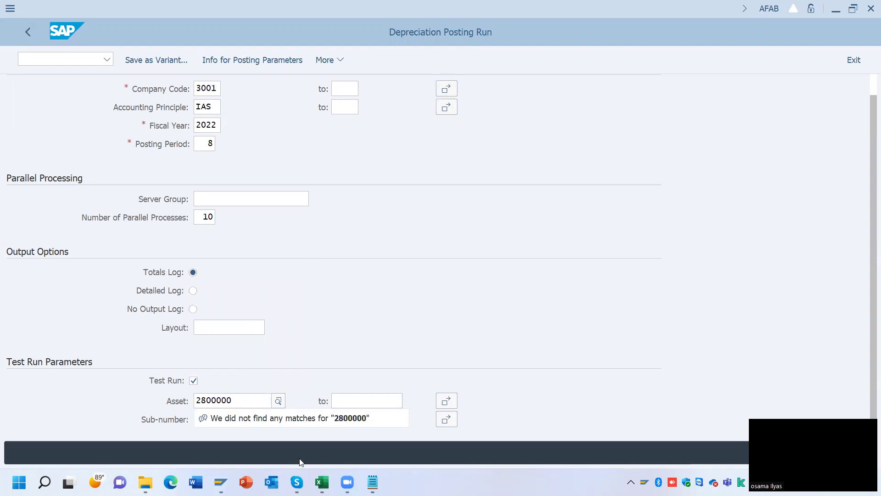
{"action": "type", "text": "2"}
{"action": "key", "text": "Return"}
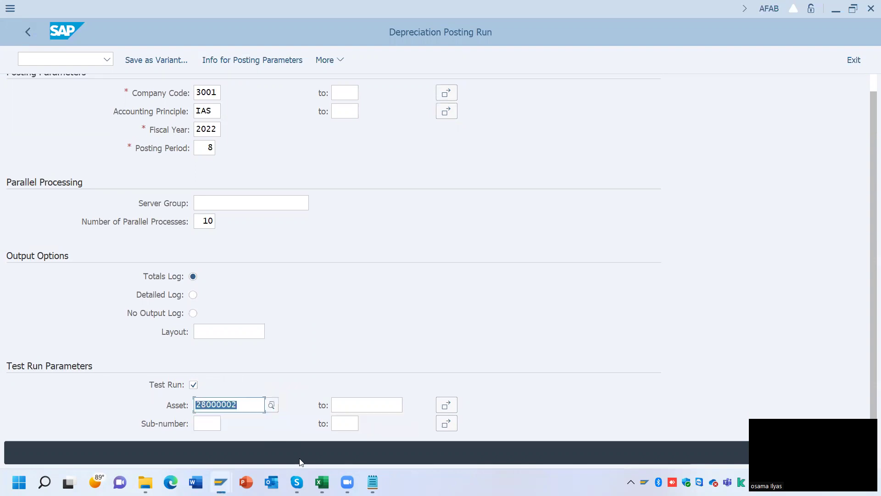
{"action": "left_click", "coordinate": [237, 404]}
{"action": "type", "text": "0"}
{"action": "key", "text": "Return"}
Step: Execute the depreciation test run, check its result log and return to the run parameters
{"action": "key", "text": "F8"}
{"action": "left_click", "coordinate": [238, 338]}
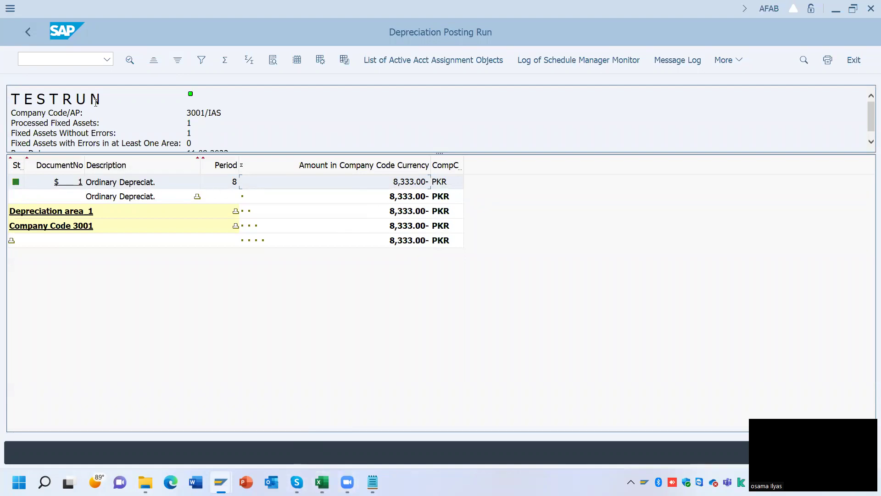
{"action": "left_click", "coordinate": [28, 32]}
Step: Clear the asset from the test run parameters and turn off the test run option
{"action": "left_click_drag", "start_coordinate": [255, 422], "coordinate": [19, 401]}
{"action": "key", "text": "Delete"}
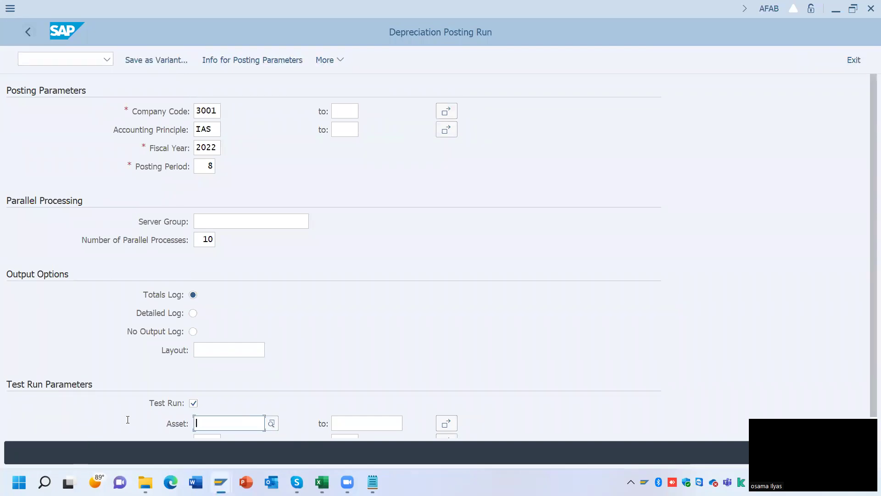
{"action": "left_click", "coordinate": [193, 403]}
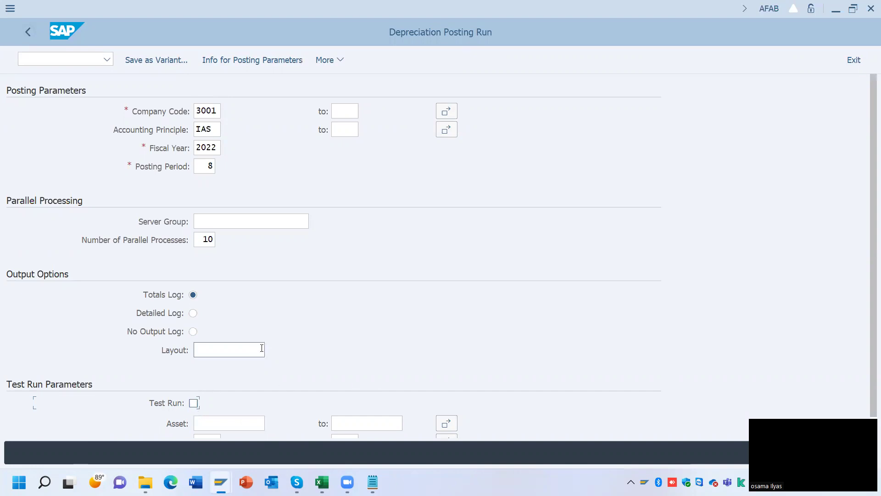
Step: Execute the period 8 depreciation run in the background, accepting the print parameters and scheduling an immediate start
{"action": "left_click", "coordinate": [323, 64]}
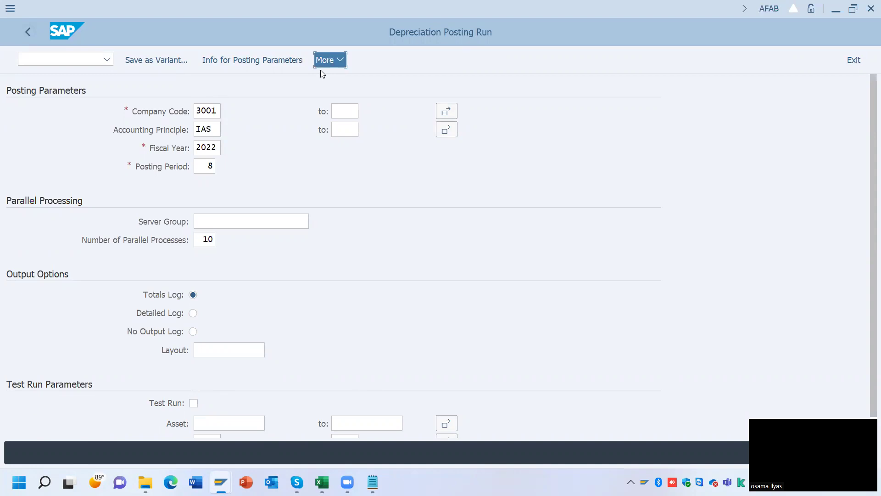
{"action": "mouse_move", "coordinate": [362, 135]}
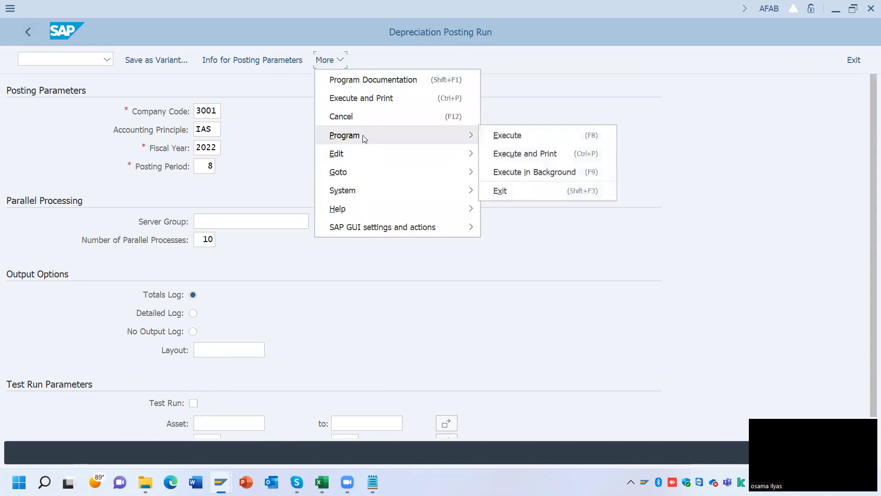
{"action": "left_click", "coordinate": [527, 174]}
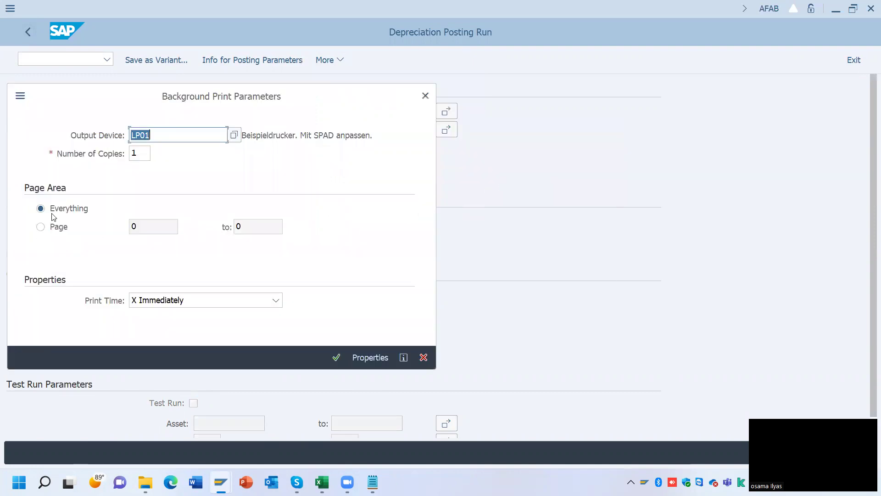
{"action": "left_click", "coordinate": [338, 357]}
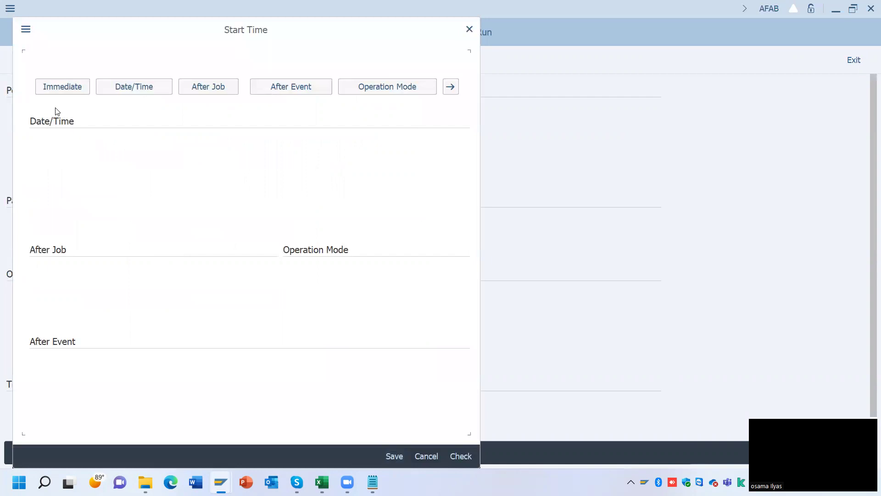
{"action": "left_click", "coordinate": [57, 88]}
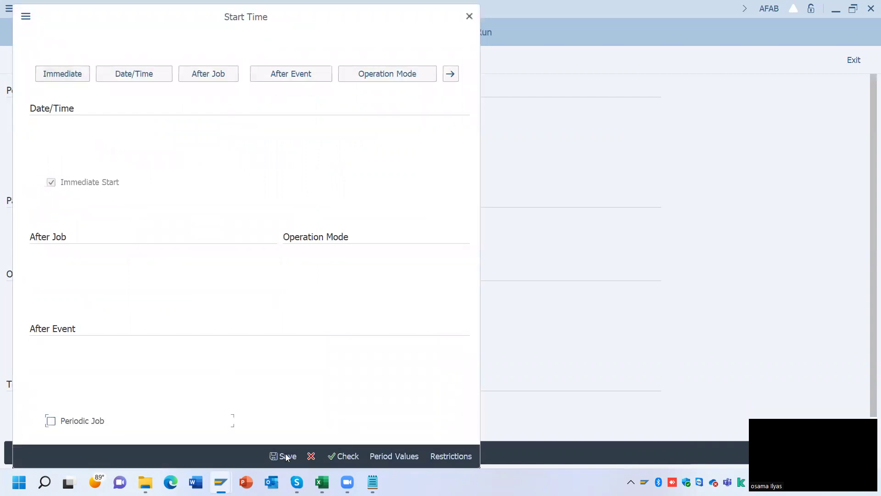
{"action": "left_click", "coordinate": [284, 455]}
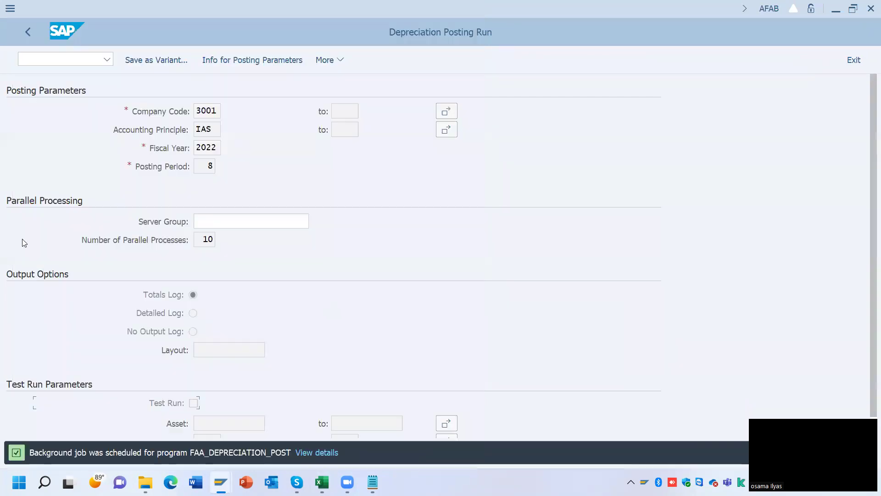
Step: Leave the depreciation posting run and start transaction AW01N
{"action": "left_click", "coordinate": [26, 33]}
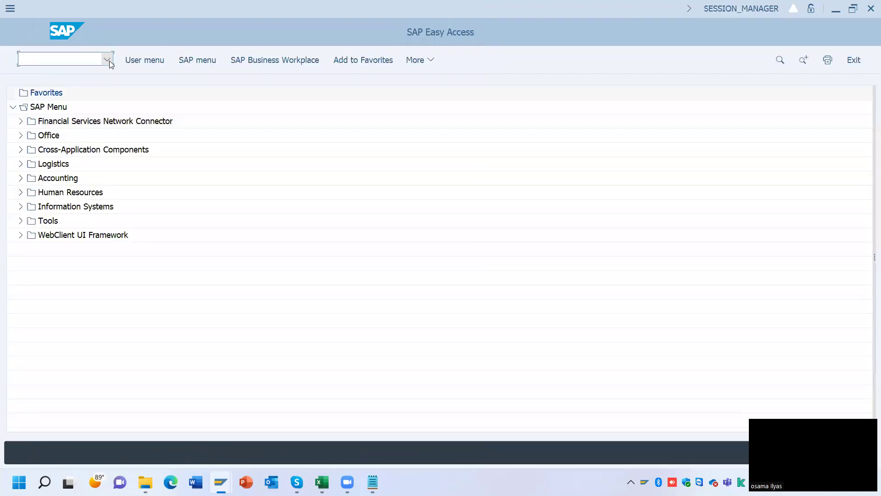
{"action": "left_click", "coordinate": [108, 59]}
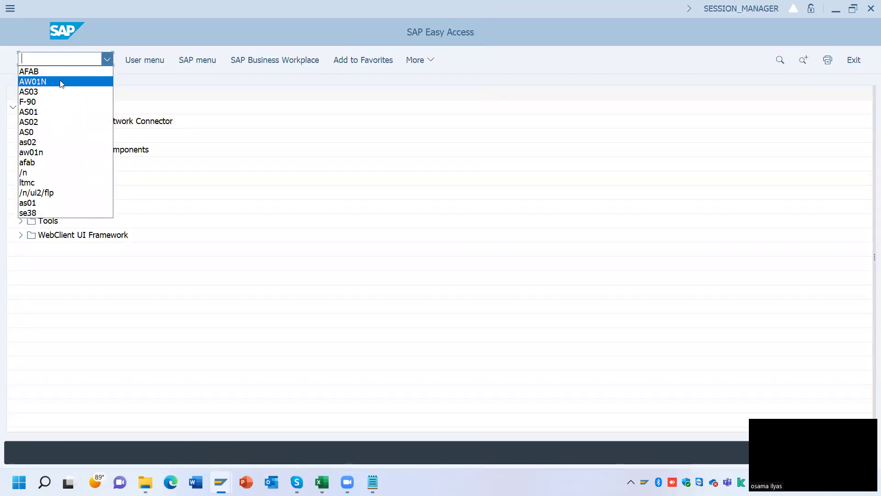
{"action": "left_click", "coordinate": [62, 81]}
{"action": "key", "text": "Return"}
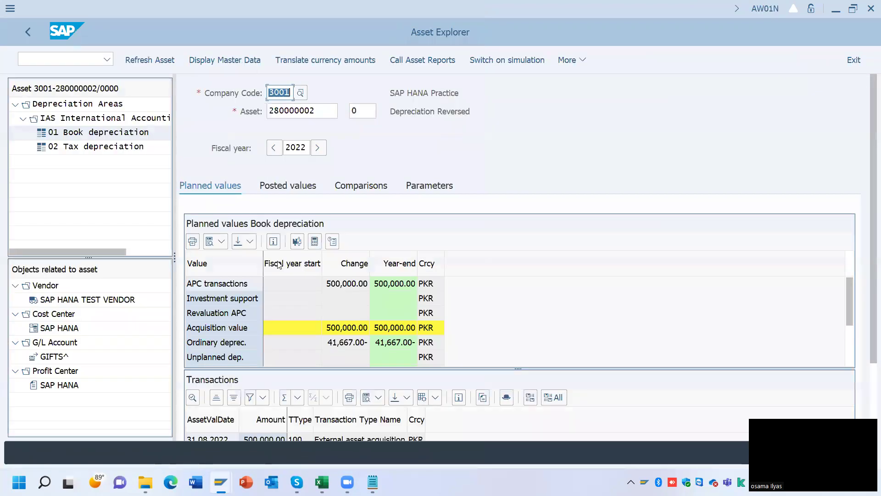
Step: Examine the asset's posted book depreciation values, enlarging the list of posted and planned periods to check period 8
{"action": "left_click_drag", "start_coordinate": [305, 369], "coordinate": [292, 325]}
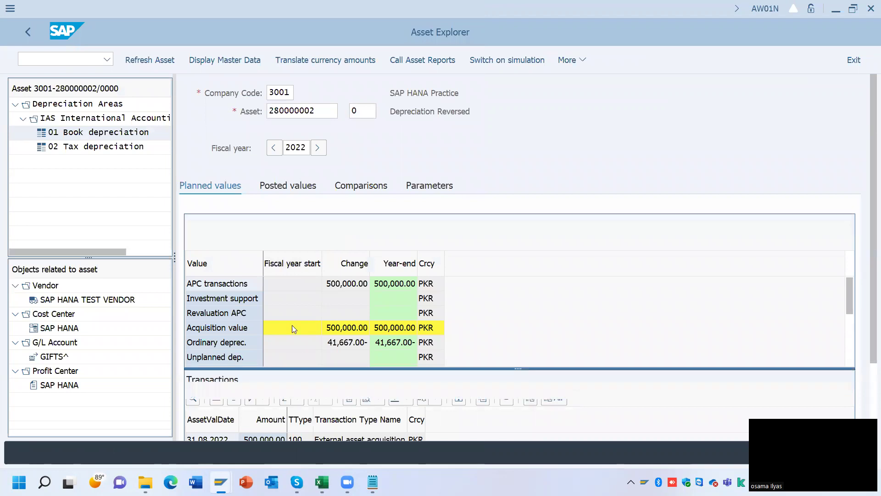
{"action": "left_click", "coordinate": [283, 185]}
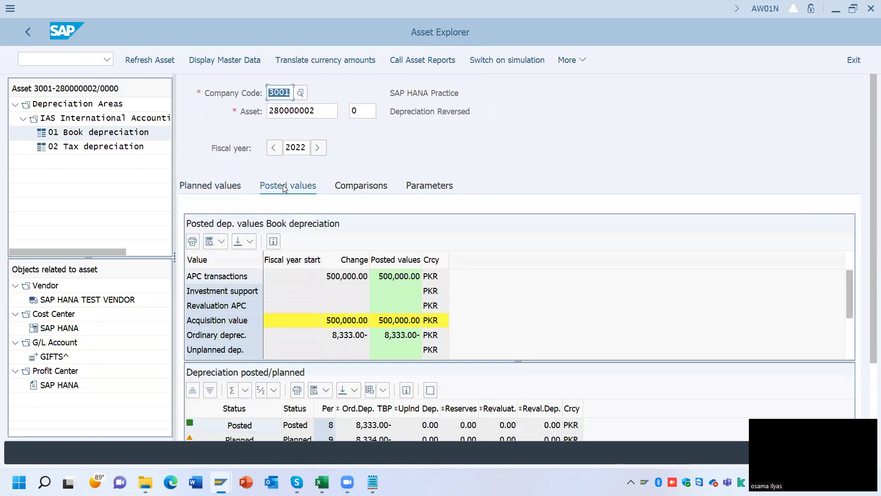
{"action": "left_click_drag", "start_coordinate": [449, 361], "coordinate": [448, 291]}
{"action": "left_click", "coordinate": [338, 358]}
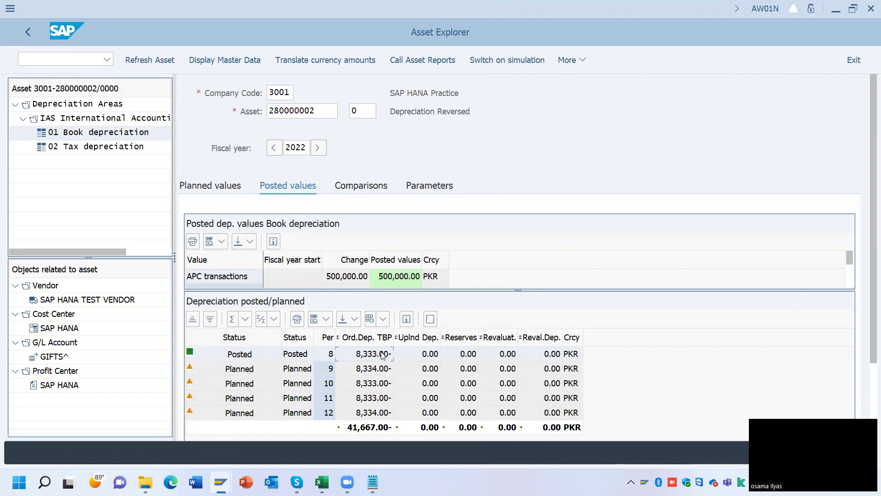
{"action": "left_click_drag", "start_coordinate": [394, 337], "coordinate": [398, 337]}
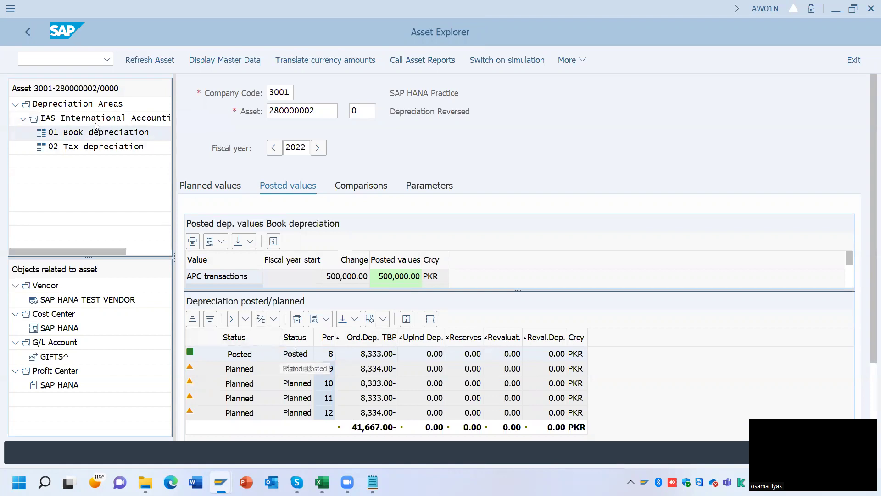
Step: Leave Asset Explorer, start transaction AS02 and open the depreciation areas of asset 280000002
{"action": "left_click", "coordinate": [27, 33]}
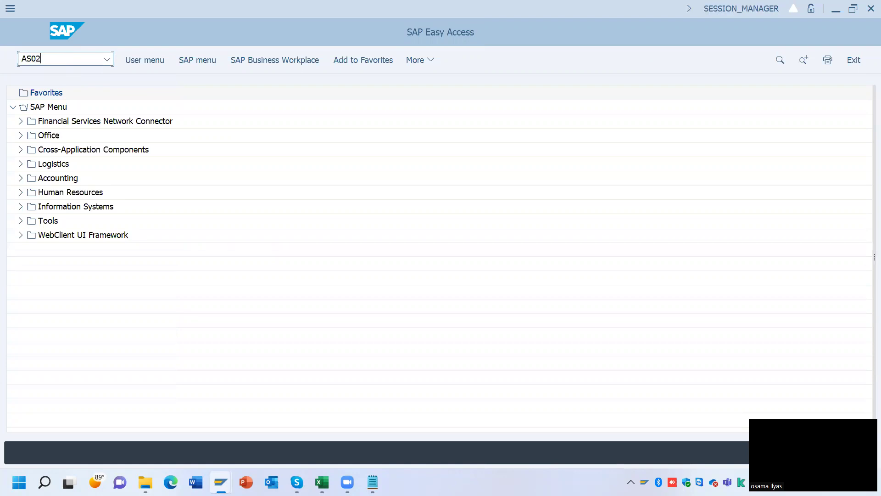
{"action": "key", "text": "Return"}
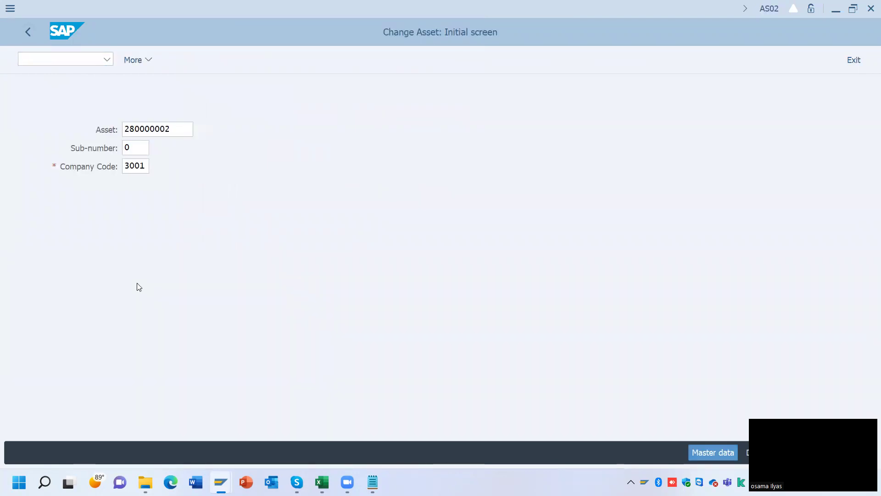
{"action": "key", "text": "Return"}
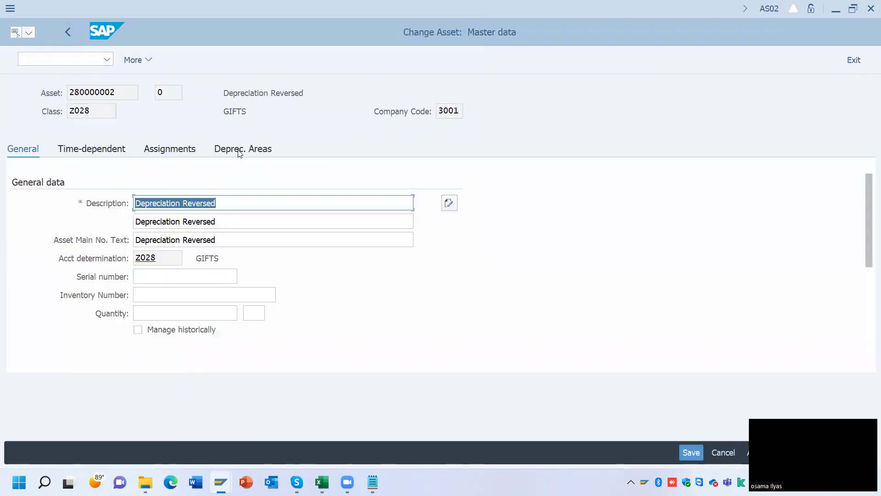
{"action": "left_click", "coordinate": [241, 150]}
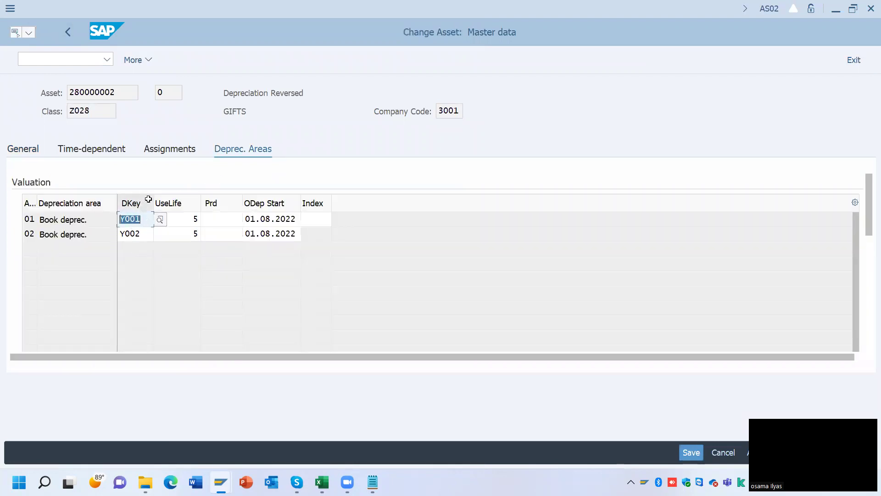
Step: Set the depreciation key to 0000 for depreciation areas 01 and 02
{"action": "left_click_drag", "start_coordinate": [154, 202], "coordinate": [165, 203]}
{"action": "type", "text": "0000"}
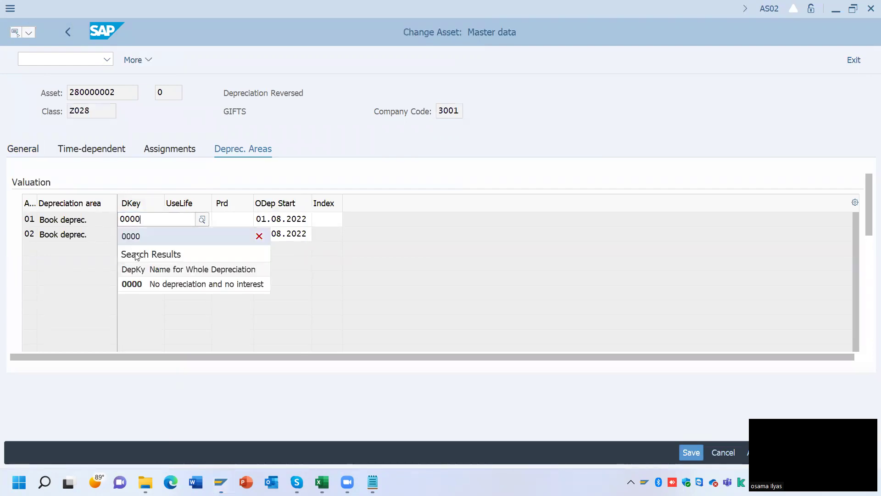
{"action": "left_click", "coordinate": [141, 284]}
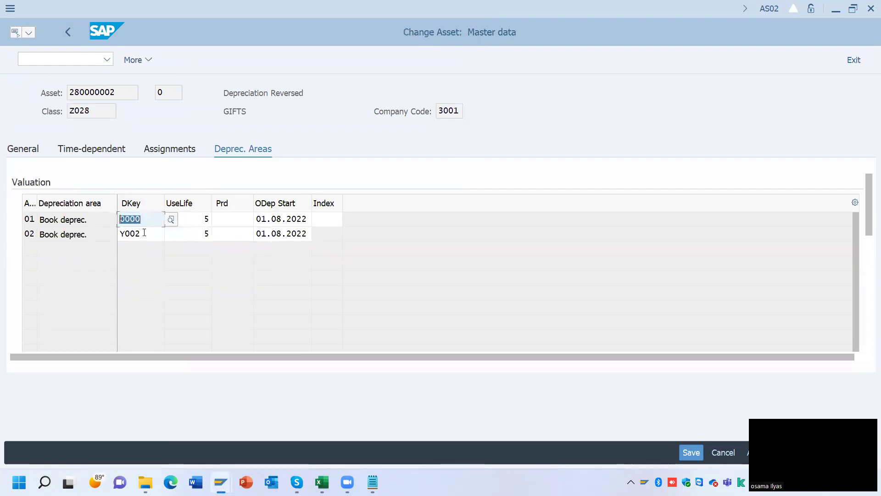
{"action": "double_click", "coordinate": [117, 235]}
{"action": "type", "text": "0000"}
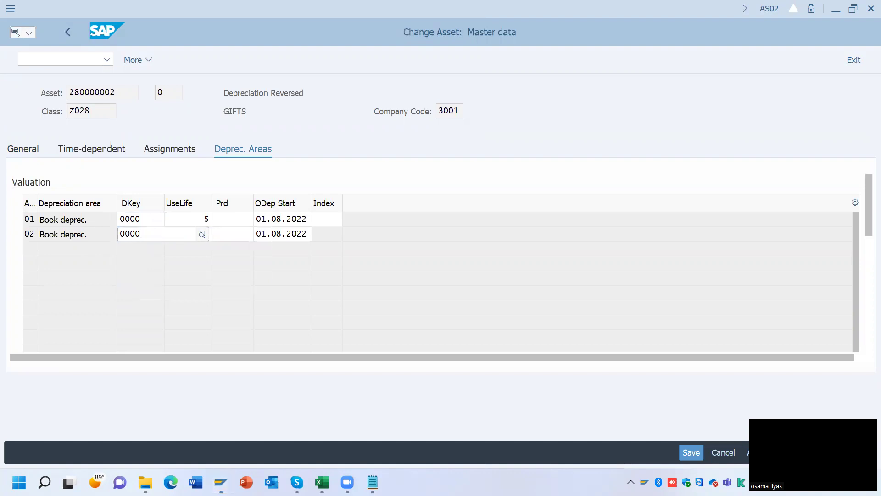
Step: Acknowledge the depreciation key warnings, save the asset master data and return to the SAP Easy Access screen
{"action": "key", "text": "Return"}
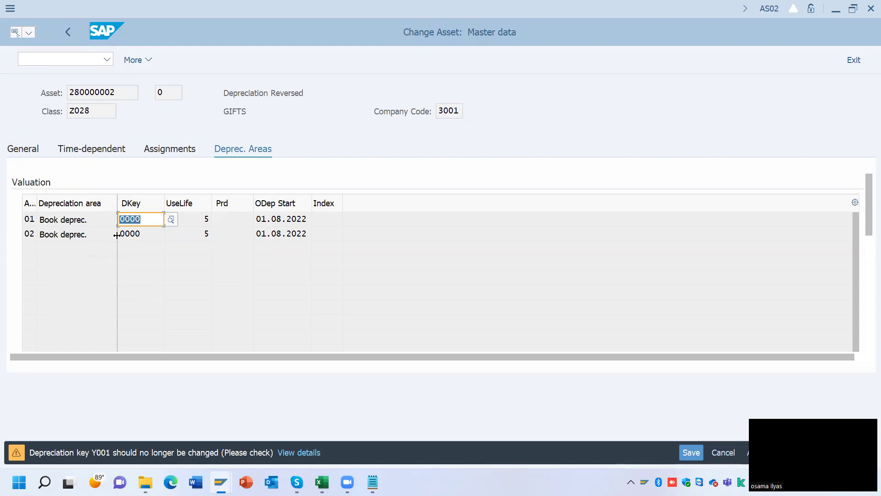
{"action": "left_click", "coordinate": [118, 234]}
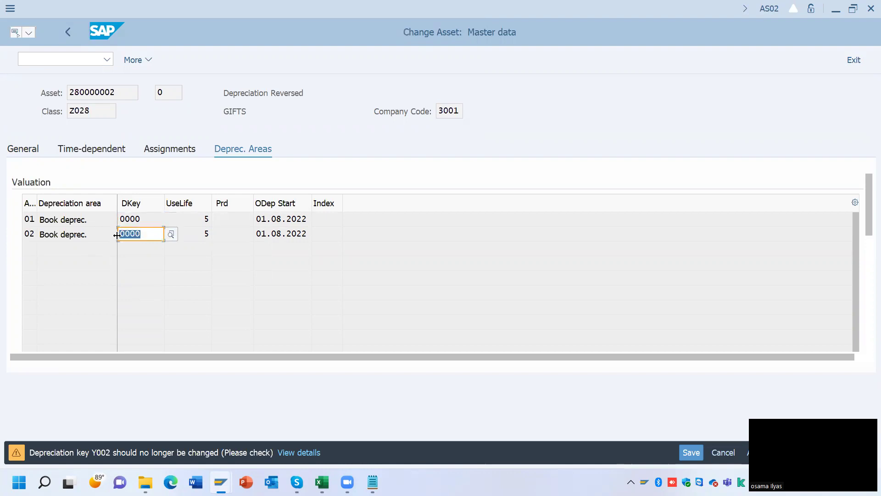
{"action": "left_click", "coordinate": [687, 451]}
{"action": "key", "text": "Return"}
{"action": "key", "text": "Return"}
{"action": "left_click", "coordinate": [28, 32]}
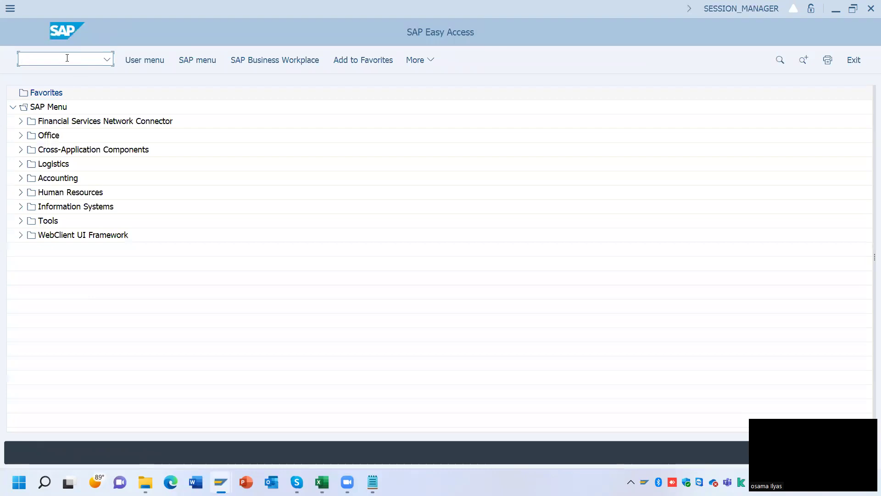
Step: Start transaction AFAB and set the accounting principle to IAS and the posting period to 8
{"action": "type", "text": "afab"}
{"action": "key", "text": "Return"}
{"action": "left_click", "coordinate": [218, 130]}
{"action": "key", "text": "F4"}
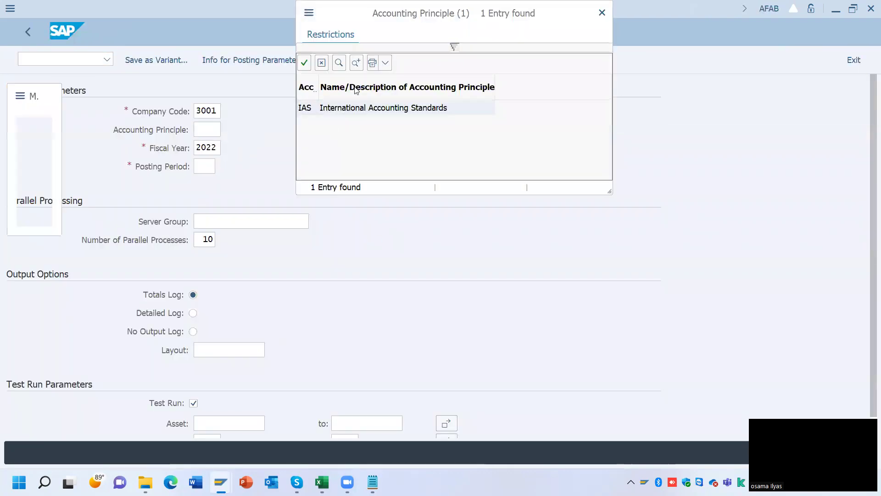
{"action": "double_click", "coordinate": [335, 112]}
{"action": "left_click", "coordinate": [208, 170]}
{"action": "type", "text": "08"}
Step: Enter 280000002 as the asset in the test run parameters
{"action": "scroll", "coordinate": [162, 200], "scroll_direction": "down", "scroll_amount": 1}
{"action": "left_click", "coordinate": [206, 400]}
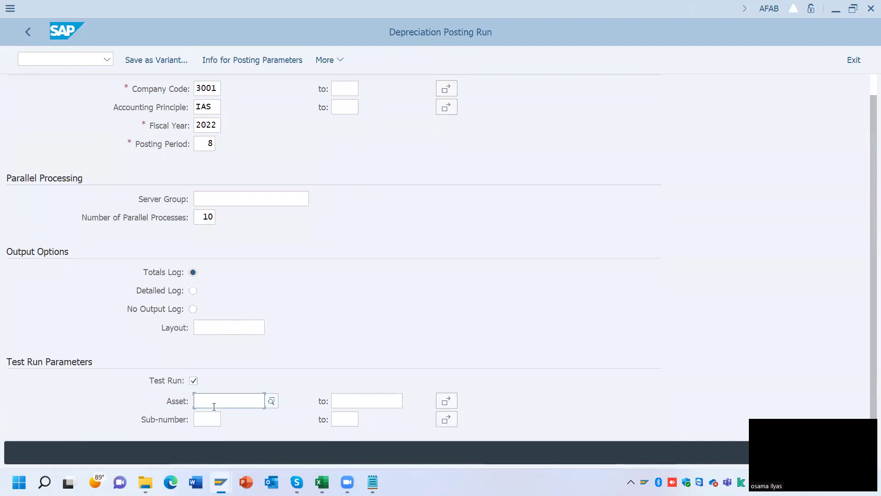
{"action": "left_click", "coordinate": [254, 260]}
{"action": "key", "text": "BackSpace"}
{"action": "type", "text": "280000002"}
{"action": "key", "text": "Return"}
{"action": "left_click_drag", "start_coordinate": [253, 400], "coordinate": [160, 397]}
Step: Execute the depreciation test run online, check the period 8 amount in the log and return to the run parameters
{"action": "key", "text": "F8"}
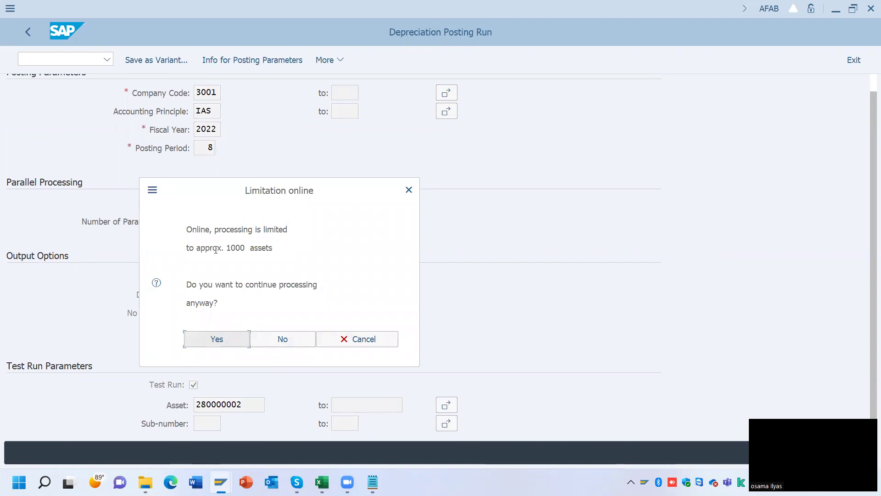
{"action": "left_click", "coordinate": [217, 338]}
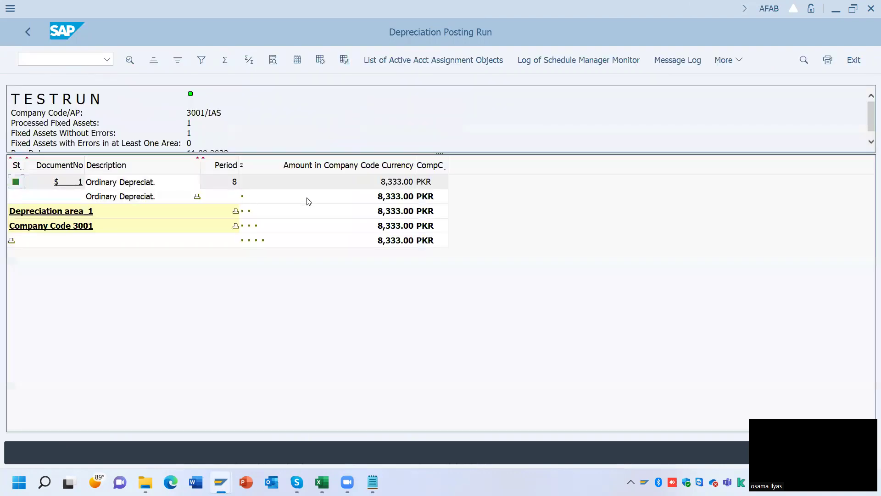
{"action": "left_click", "coordinate": [393, 182]}
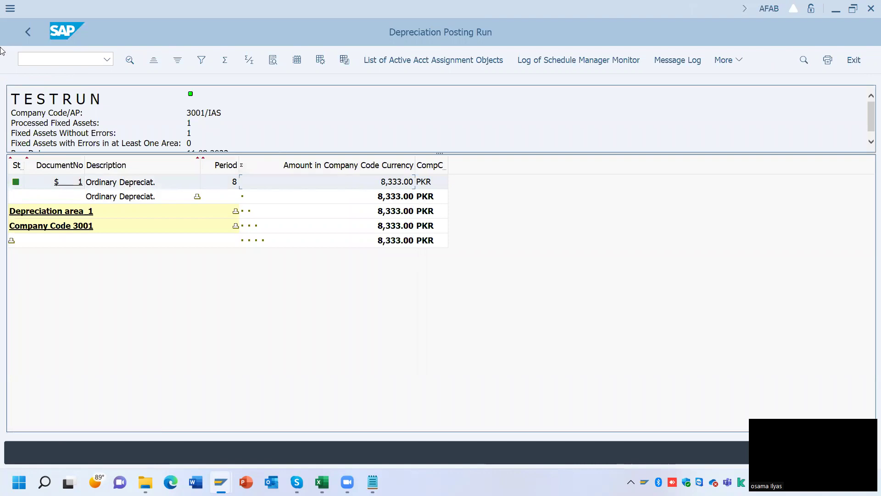
{"action": "left_click", "coordinate": [29, 31]}
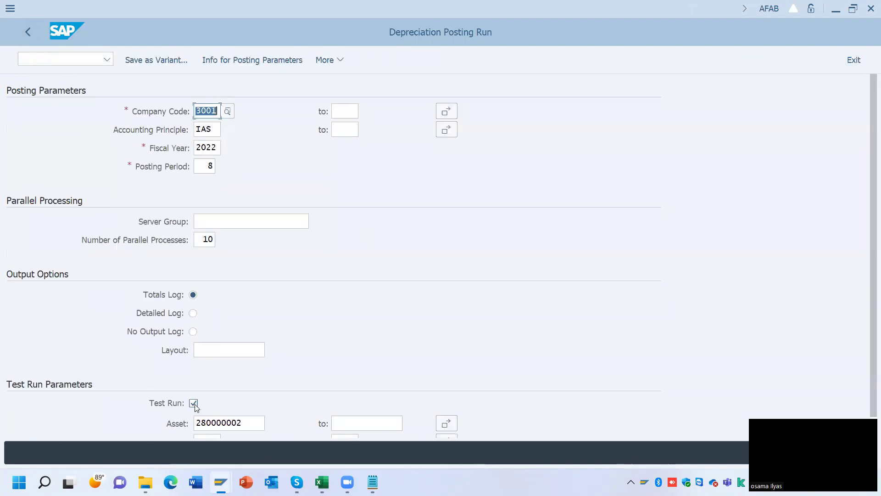
Step: Turn off the test run option and clear the asset from the test run parameters
{"action": "left_click", "coordinate": [194, 403]}
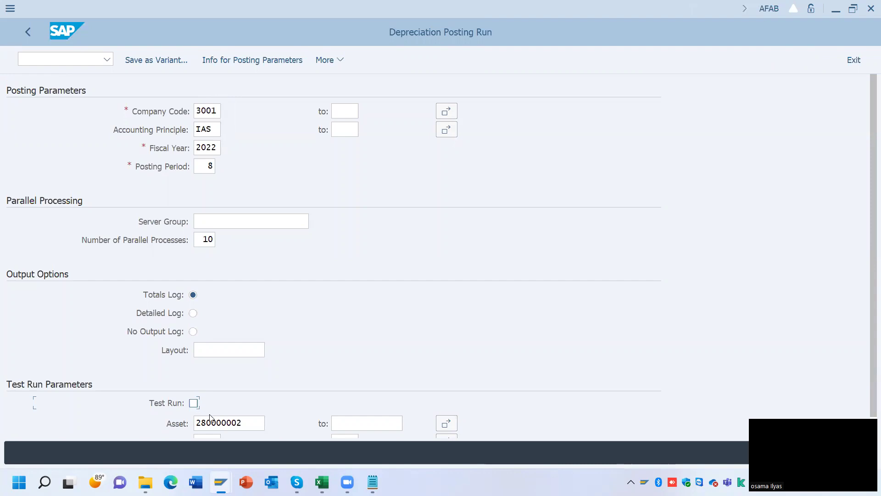
{"action": "left_click_drag", "start_coordinate": [257, 422], "coordinate": [155, 426]}
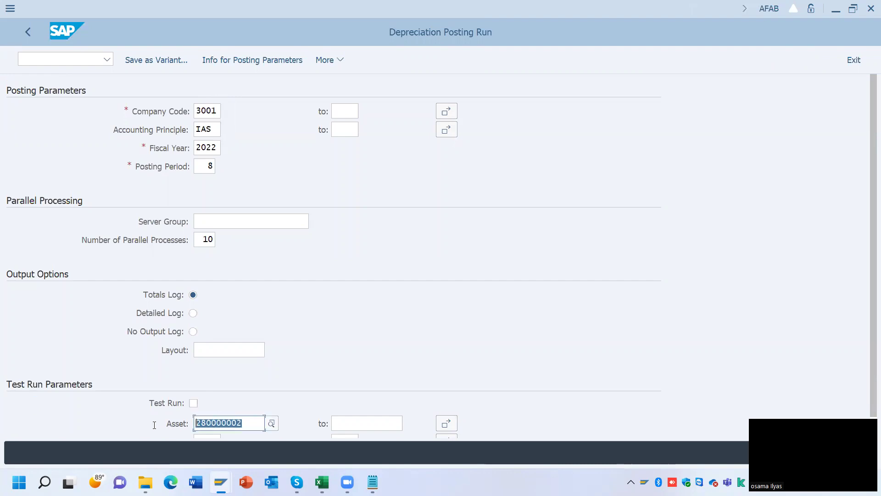
{"action": "key", "text": "BackSpace"}
{"action": "scroll", "coordinate": [155, 425], "scroll_direction": "down", "scroll_amount": 1}
{"action": "scroll", "coordinate": [154, 425], "scroll_direction": "up", "scroll_amount": 1}
Step: Schedule the period 8 depreciation posting run as an immediate background job with output device LP01, and leave the transaction
{"action": "key", "text": "F10"}
{"action": "mouse_move", "coordinate": [374, 140]}
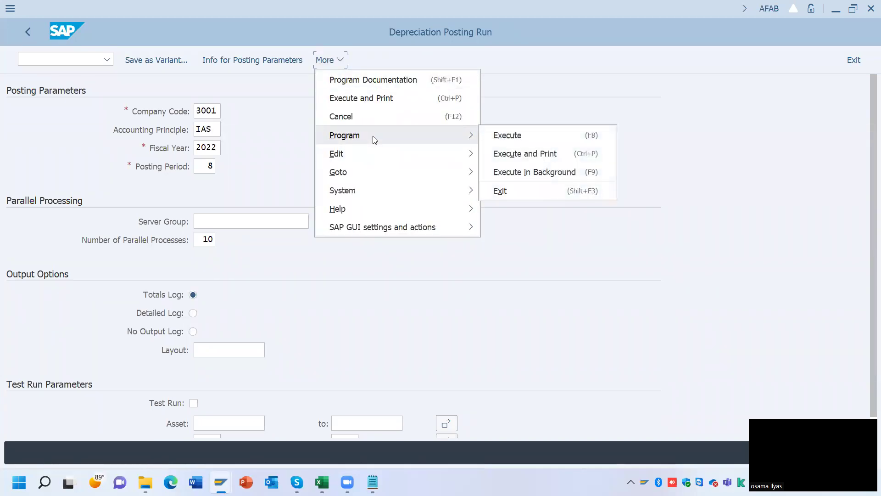
{"action": "left_click", "coordinate": [510, 173]}
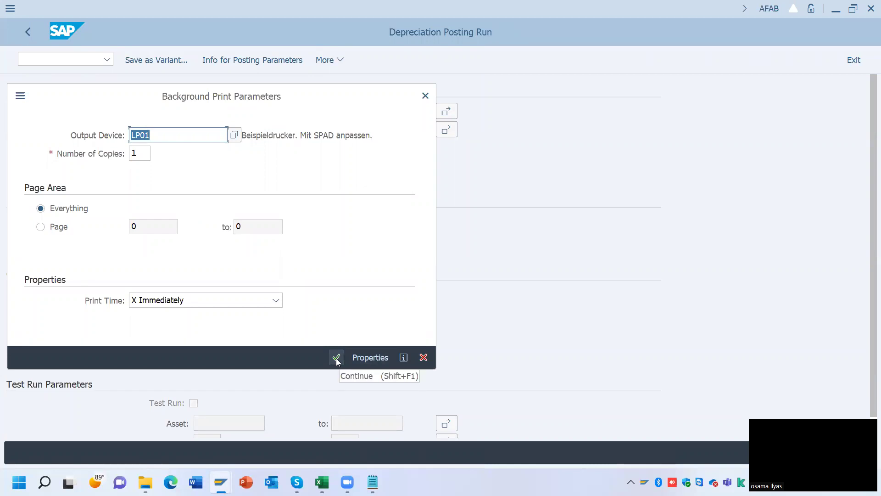
{"action": "left_click", "coordinate": [336, 358]}
{"action": "left_click", "coordinate": [65, 86]}
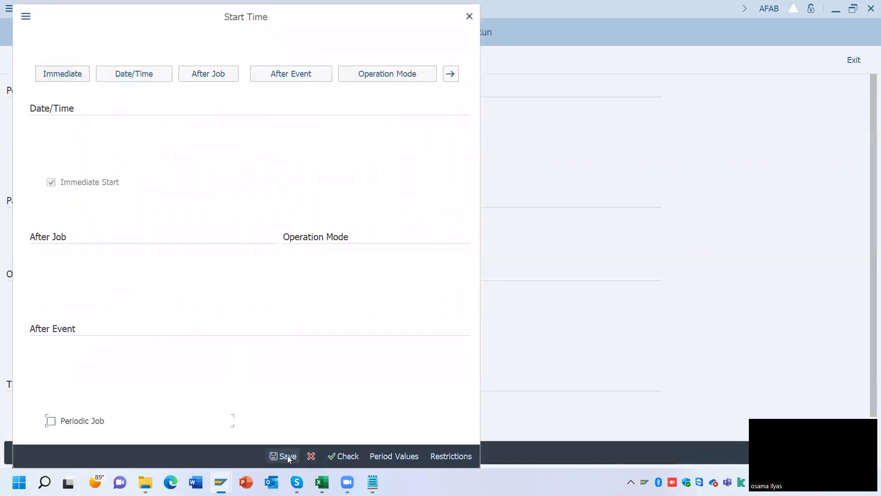
{"action": "left_click", "coordinate": [287, 455]}
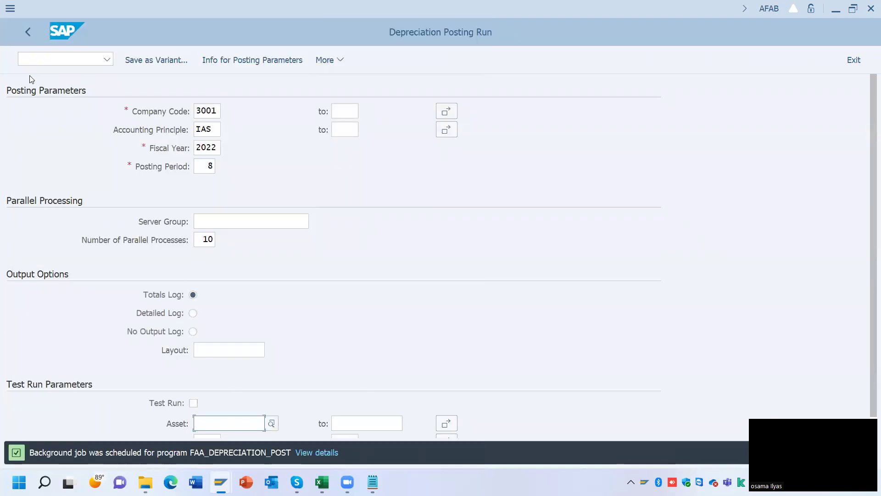
{"action": "left_click", "coordinate": [28, 31]}
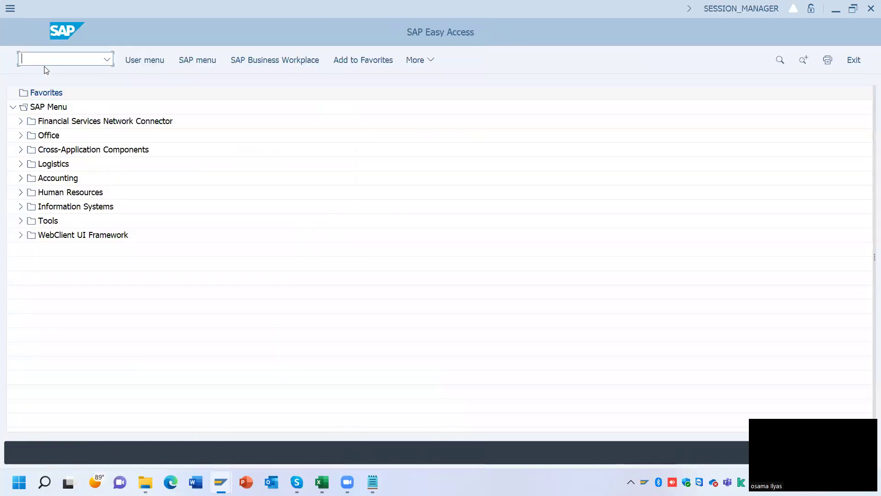
Step: Check the posted depreciation values of asset 280000002 for 2022 in transaction AW01N, and return to the start screen
{"action": "type", "text": "aw01n"}
{"action": "key", "text": "Return"}
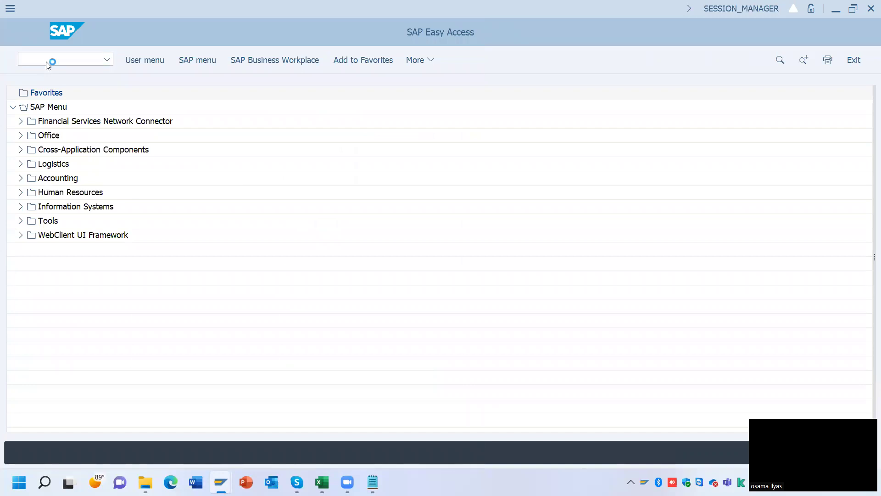
{"action": "left_click", "coordinate": [305, 188]}
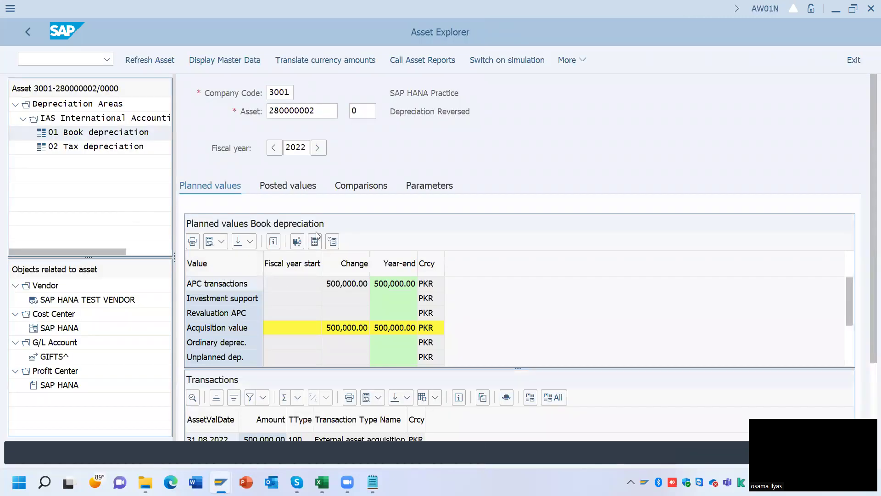
{"action": "left_click_drag", "start_coordinate": [351, 369], "coordinate": [352, 339]}
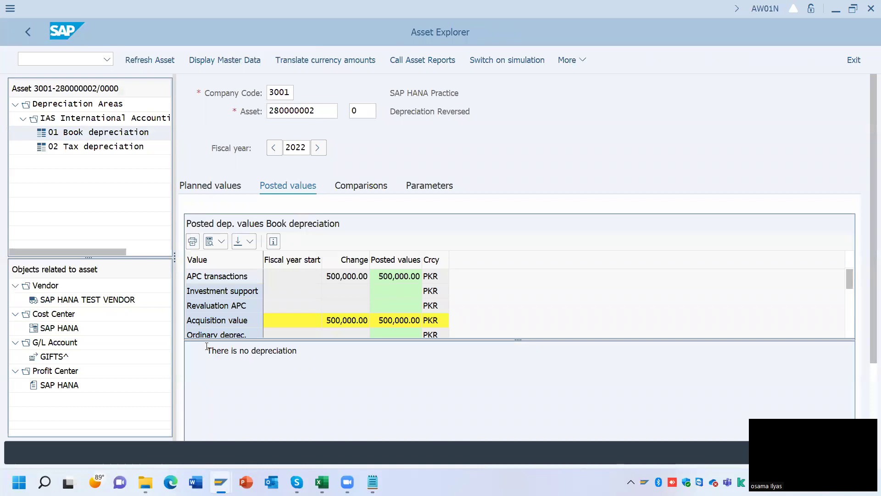
{"action": "left_click_drag", "start_coordinate": [211, 339], "coordinate": [297, 335]}
{"action": "left_click", "coordinate": [212, 335]}
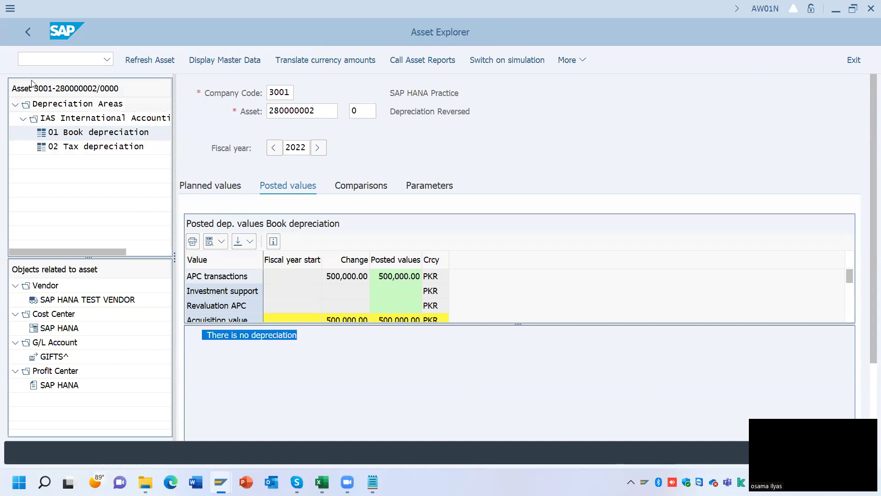
{"action": "left_click", "coordinate": [28, 30]}
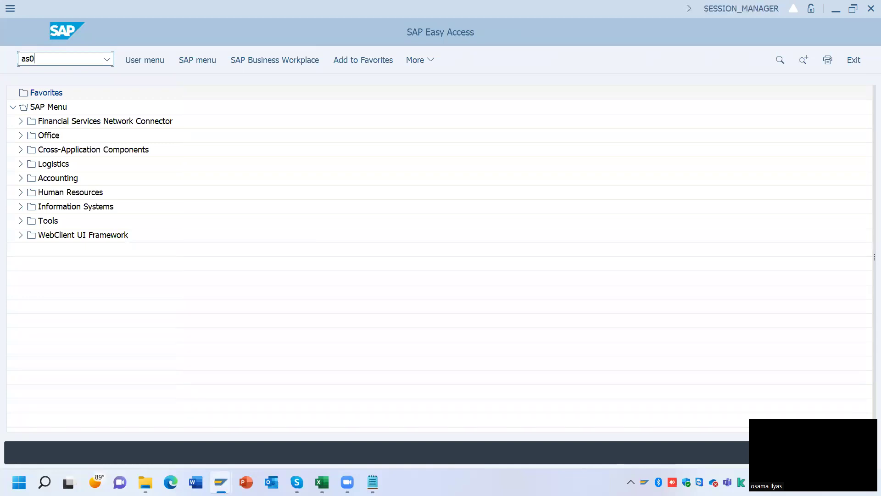
Step: Open asset 280000002 in transaction AS02 and set the depreciation key of area 01 to Y001
{"action": "key", "text": "Return"}
{"action": "left_click", "coordinate": [181, 130]}
{"action": "key", "text": "Return"}
{"action": "left_click", "coordinate": [252, 152]}
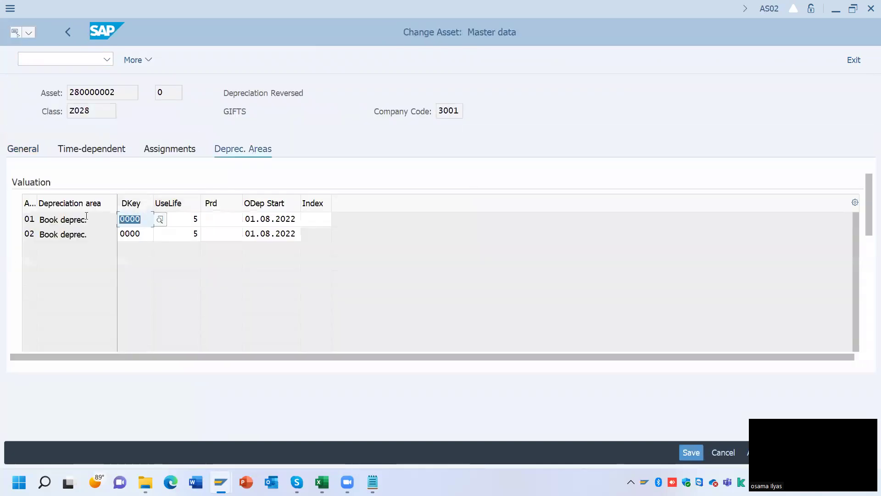
{"action": "key", "text": "BackSpace"}
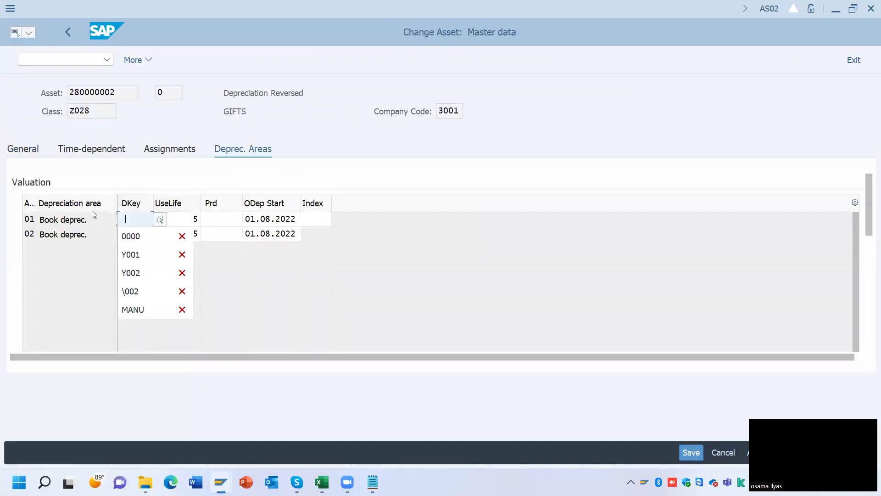
{"action": "left_click", "coordinate": [133, 254]}
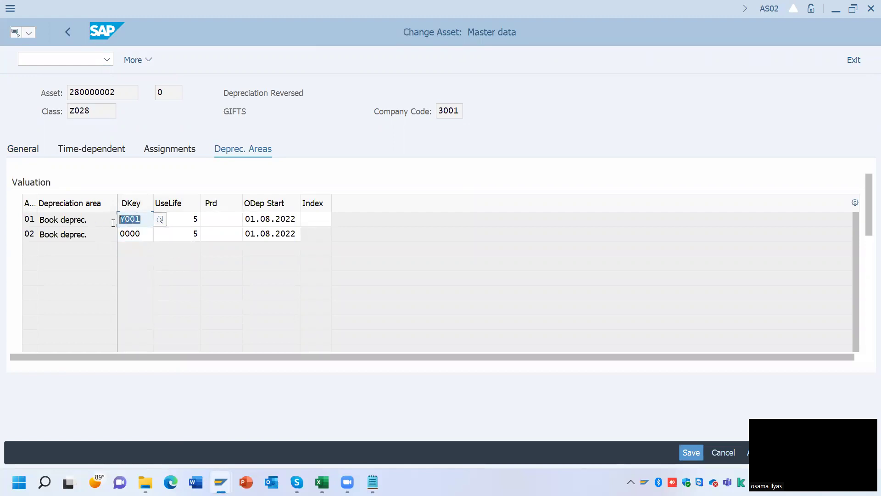
Step: Set the depreciation key of area 02 to Y002, save the asset and leave the transaction
{"action": "left_click", "coordinate": [127, 233]}
{"action": "key", "text": "BackSpace"}
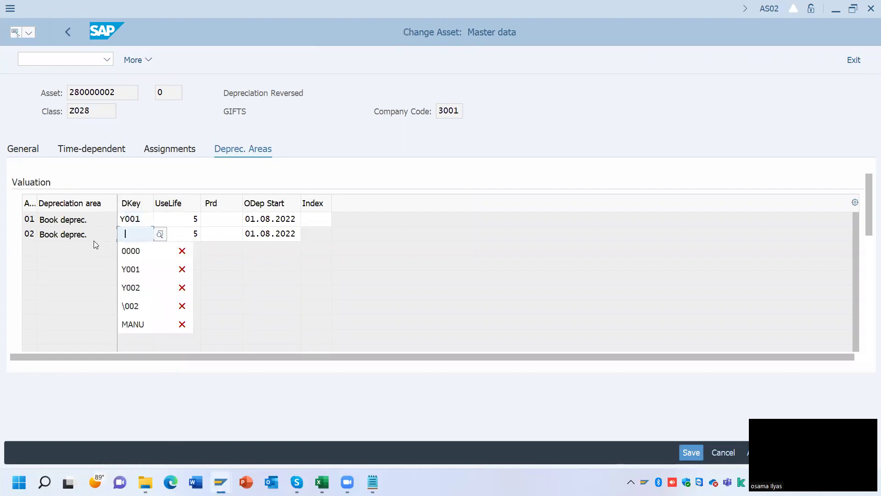
{"action": "key", "text": "Return"}
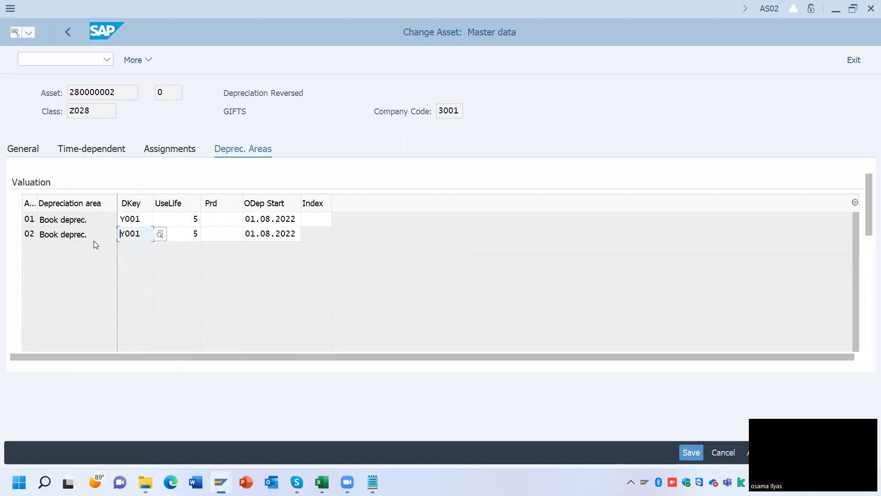
{"action": "key", "text": "BackSpace"}
{"action": "type", "text": "2"}
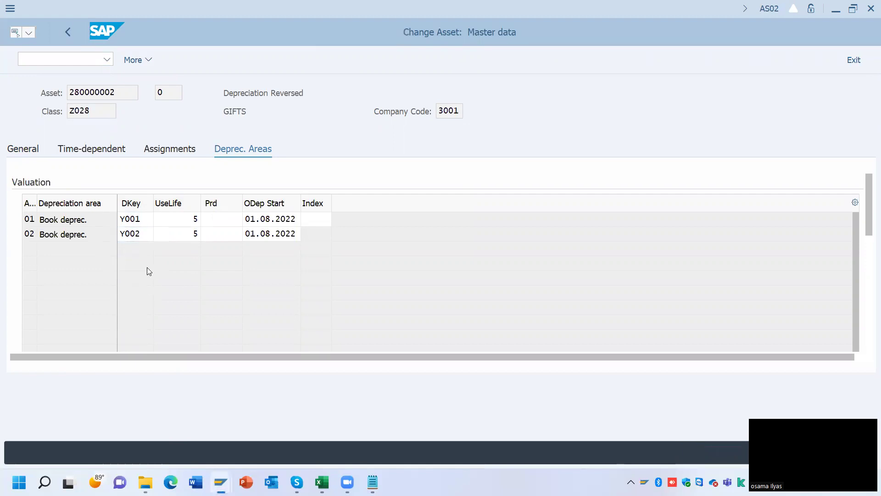
{"action": "key", "text": "Return"}
{"action": "key", "text": "Return"}
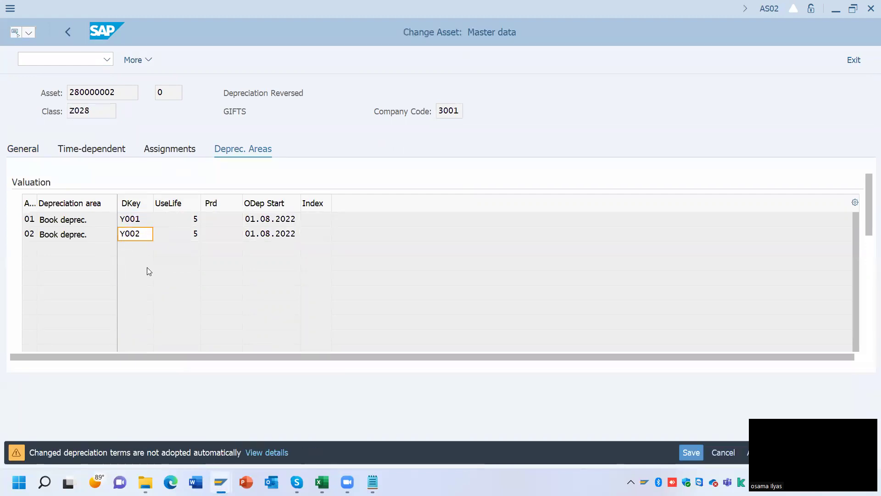
{"action": "key", "text": "Return"}
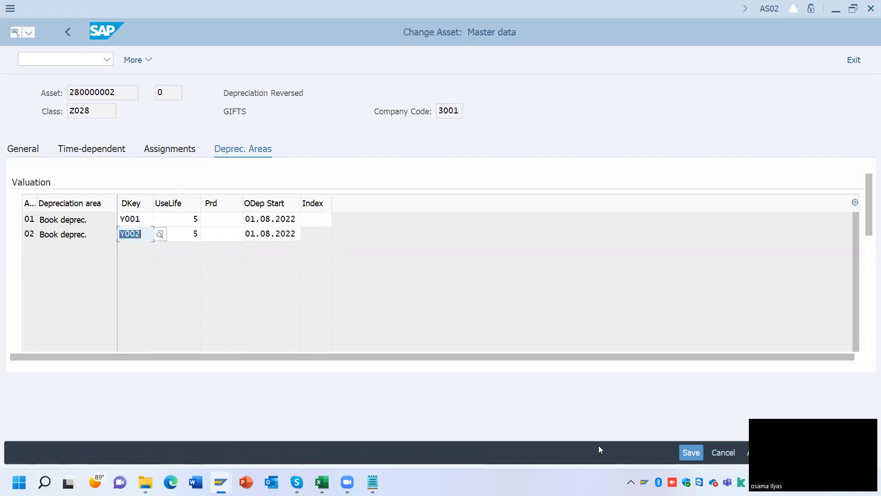
{"action": "left_click", "coordinate": [690, 453]}
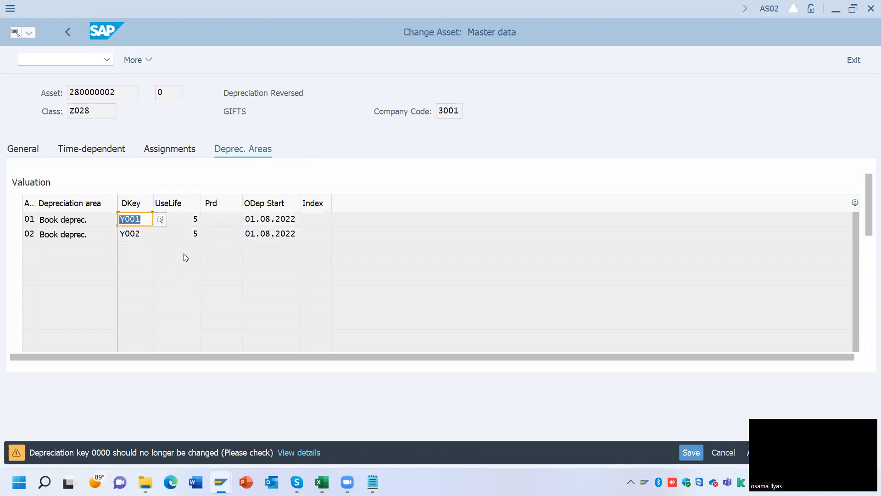
{"action": "key", "text": "Return"}
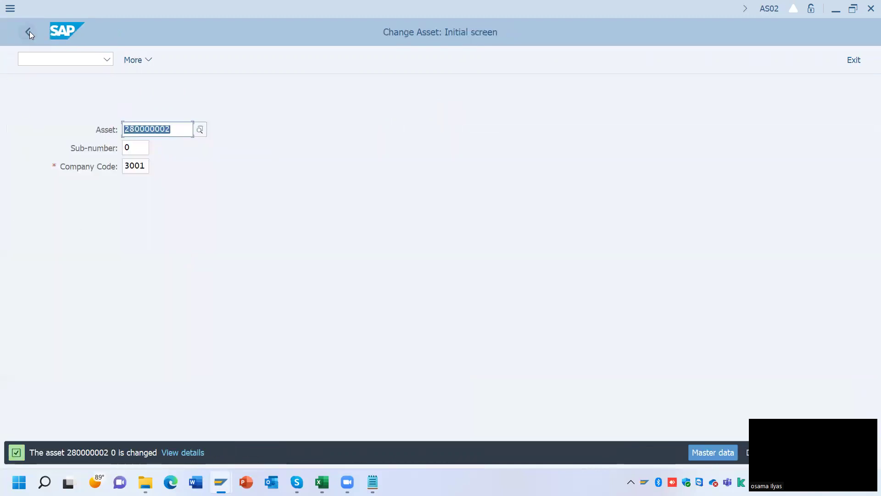
{"action": "left_click", "coordinate": [29, 32]}
Step: Check the planned depreciation per period in the asset's posted values in AW01N, and return to the start screen
{"action": "type", "text": "aw01n"}
{"action": "key", "text": "Return"}
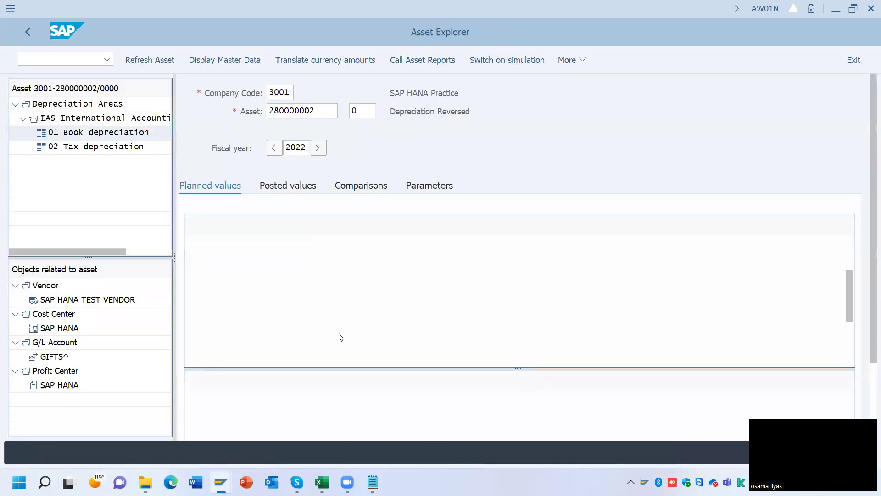
{"action": "left_click_drag", "start_coordinate": [362, 367], "coordinate": [346, 308]}
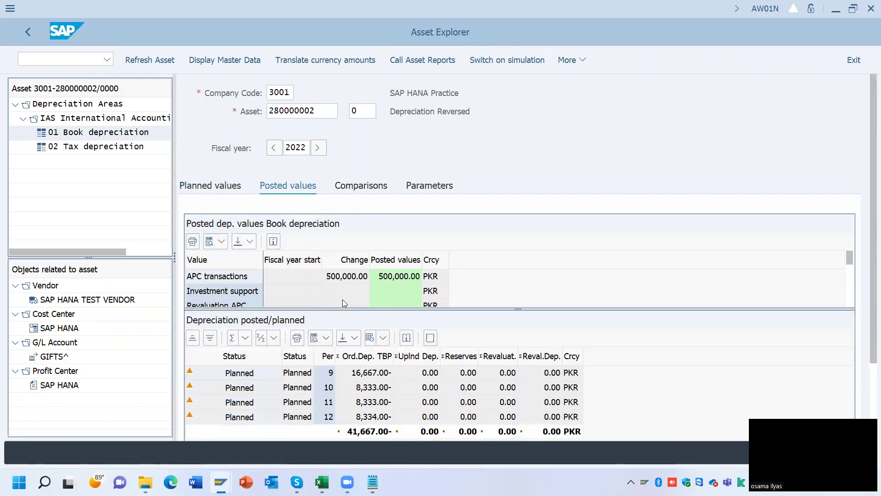
{"action": "left_click", "coordinate": [370, 375]}
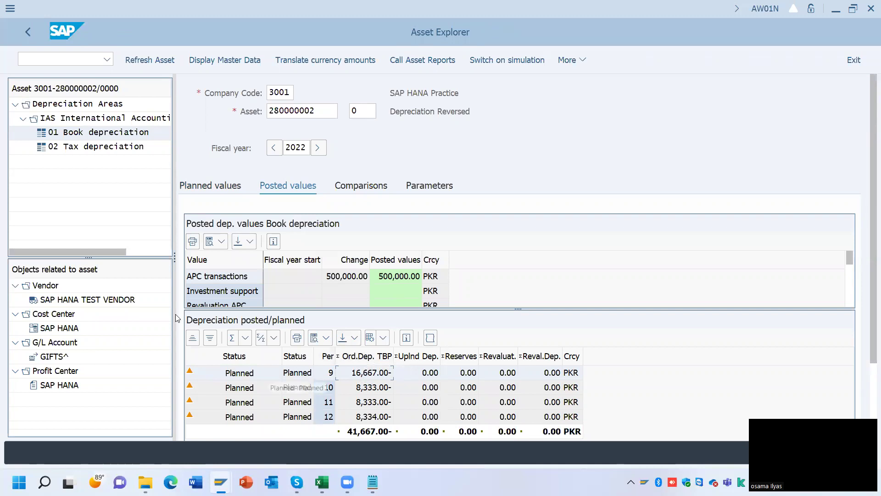
{"action": "left_click", "coordinate": [26, 33]}
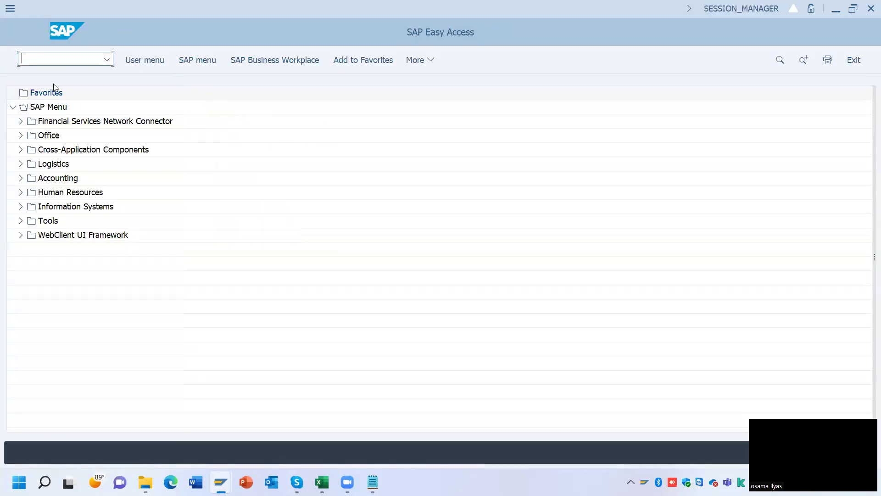
Step: Start transaction AFAB and set the accounting principle to IAS and the posting period to 8
{"action": "type", "text": "AFAB"}
{"action": "key", "text": "Return"}
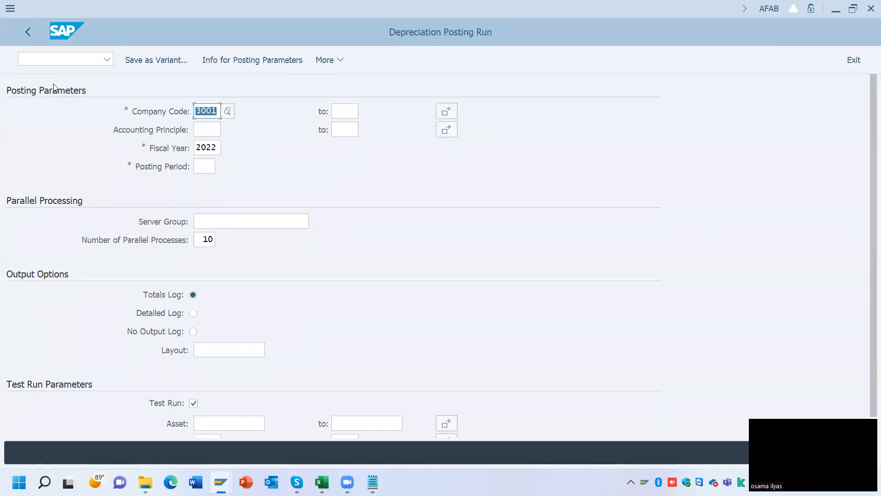
{"action": "left_click", "coordinate": [215, 130]}
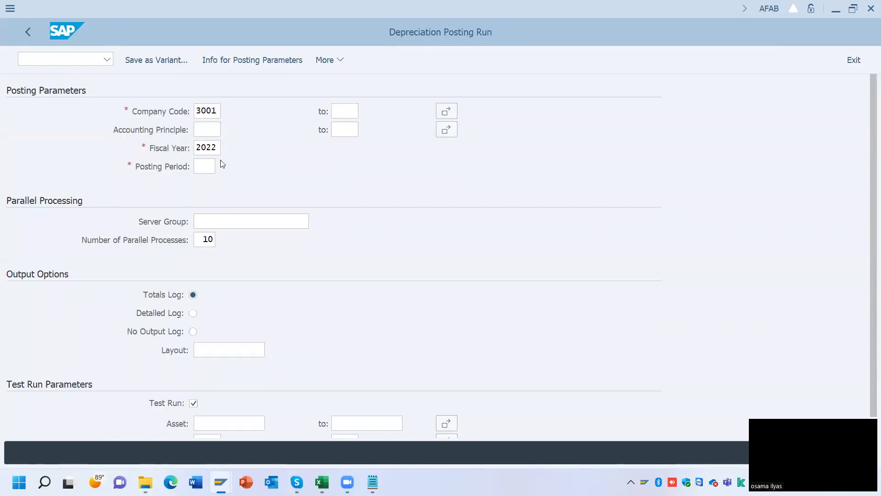
{"action": "key", "text": "F4"}
{"action": "key", "text": "Escape"}
{"action": "left_click", "coordinate": [208, 168]}
{"action": "type", "text": "0"}
Step: Execute a depreciation test run for asset 280000002, check the period 8 log and return to the run parameters
{"action": "left_click", "coordinate": [226, 425]}
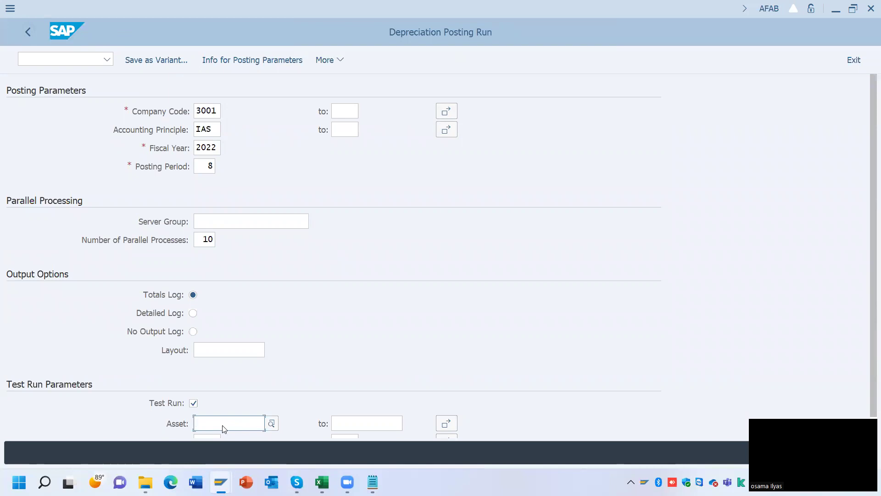
{"action": "left_click", "coordinate": [242, 237]}
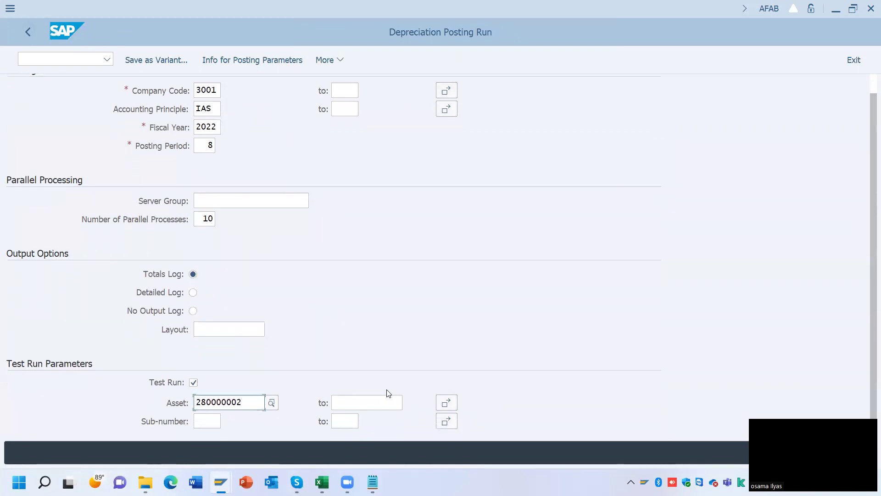
{"action": "key", "text": "F8"}
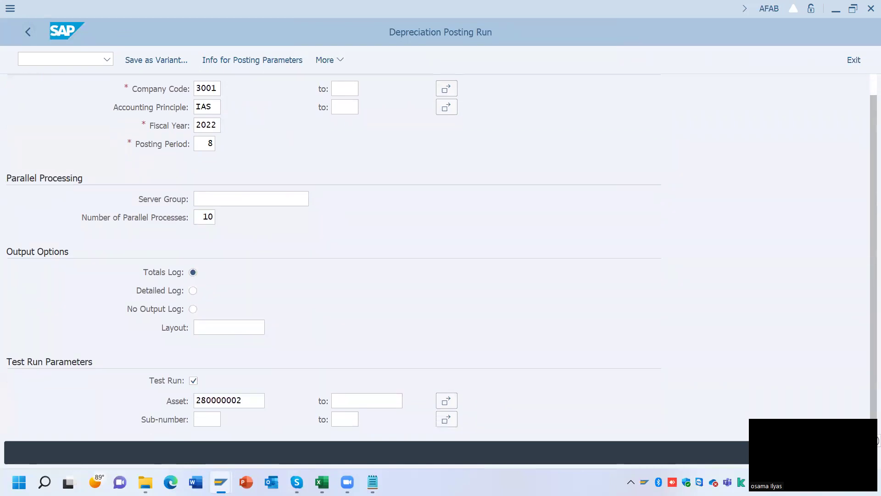
{"action": "key", "text": "Return"}
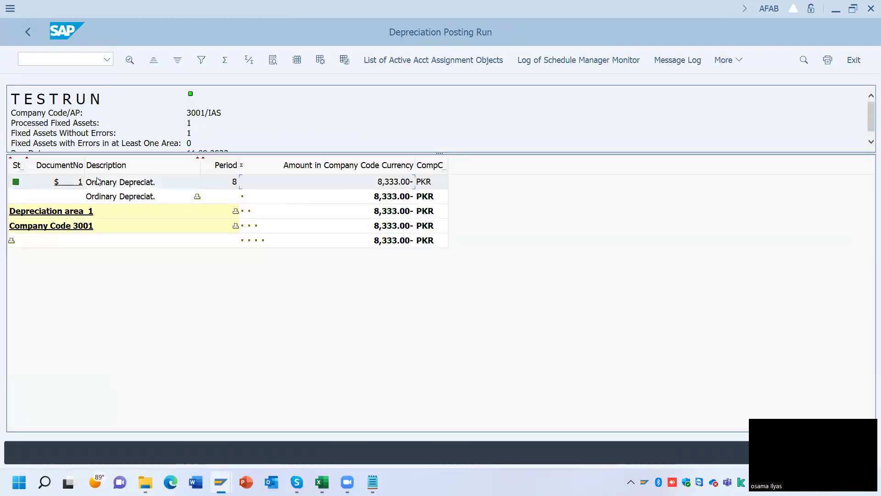
{"action": "left_click", "coordinate": [27, 32]}
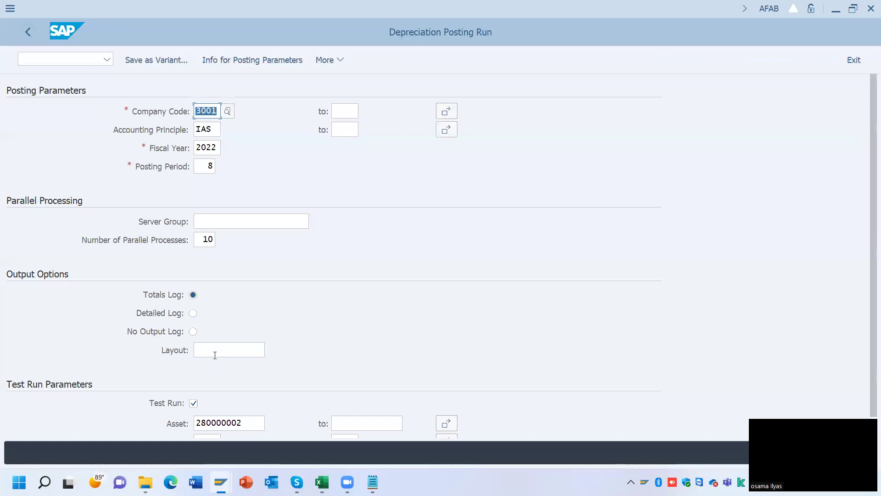
Step: Turn off the test run option and clear the asset from the test run parameters
{"action": "scroll", "coordinate": [208, 367], "scroll_direction": "down", "scroll_amount": 1}
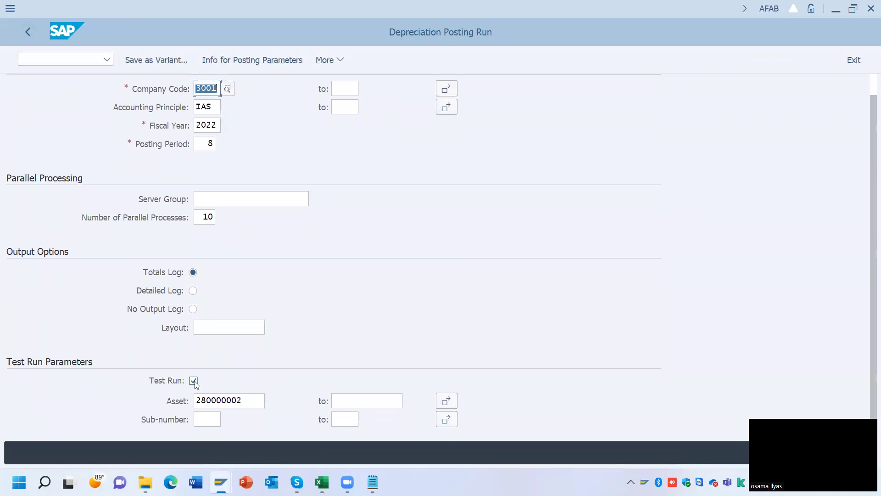
{"action": "left_click", "coordinate": [194, 381]}
{"action": "key", "text": "Tab"}
{"action": "key", "text": "Delete"}
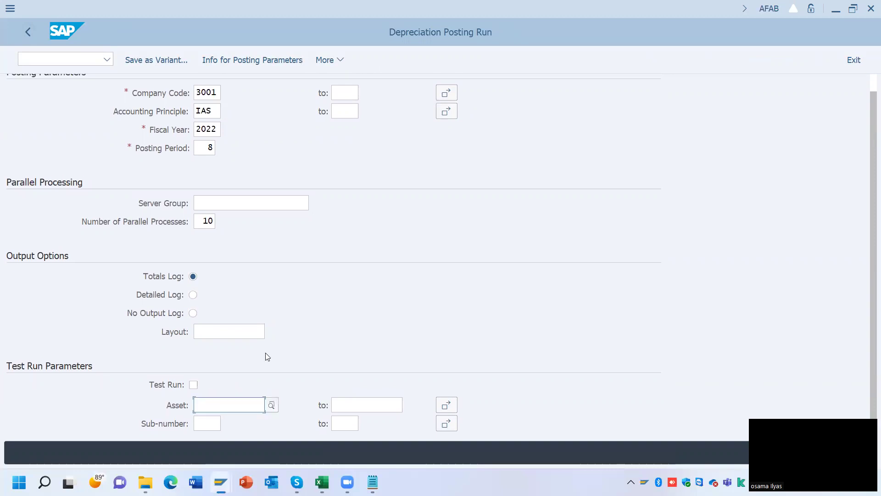
Step: Execute the period 8 depreciation run in the background on output device LP01 with an immediate start, and save the job
{"action": "scroll", "coordinate": [213, 255], "scroll_direction": "up", "scroll_amount": 1}
{"action": "left_click", "coordinate": [331, 69]}
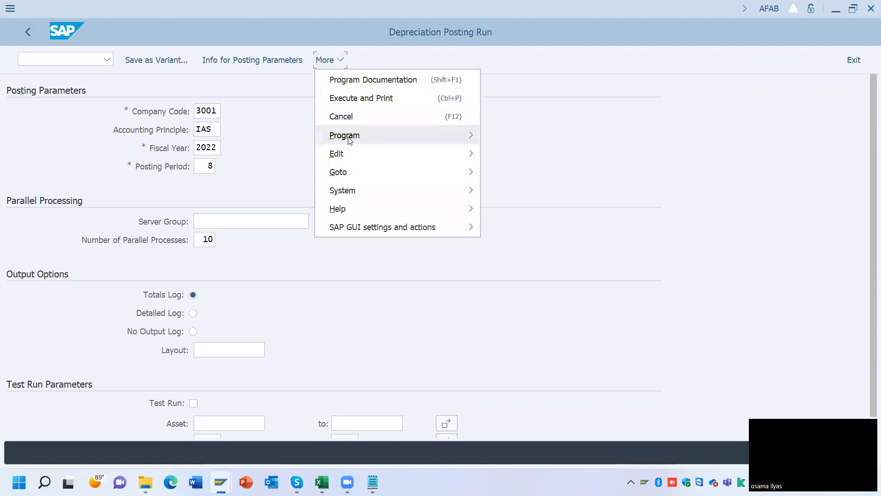
{"action": "mouse_move", "coordinate": [350, 140]}
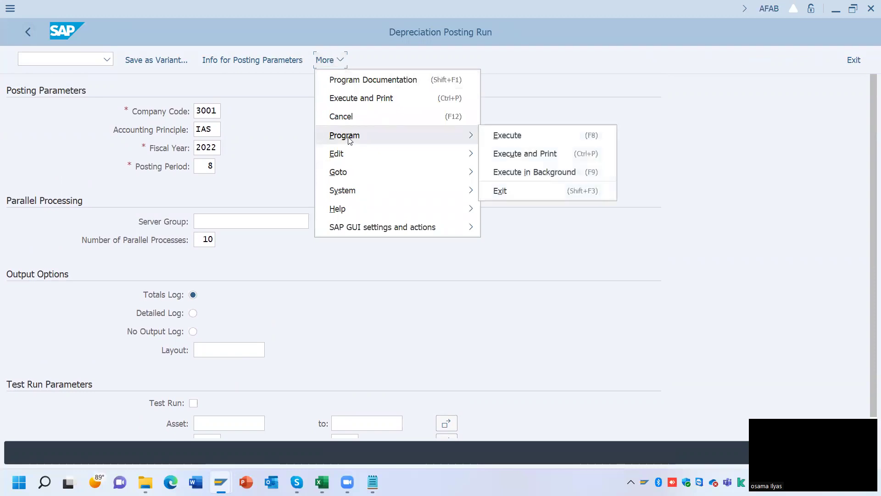
{"action": "left_click", "coordinate": [537, 177]}
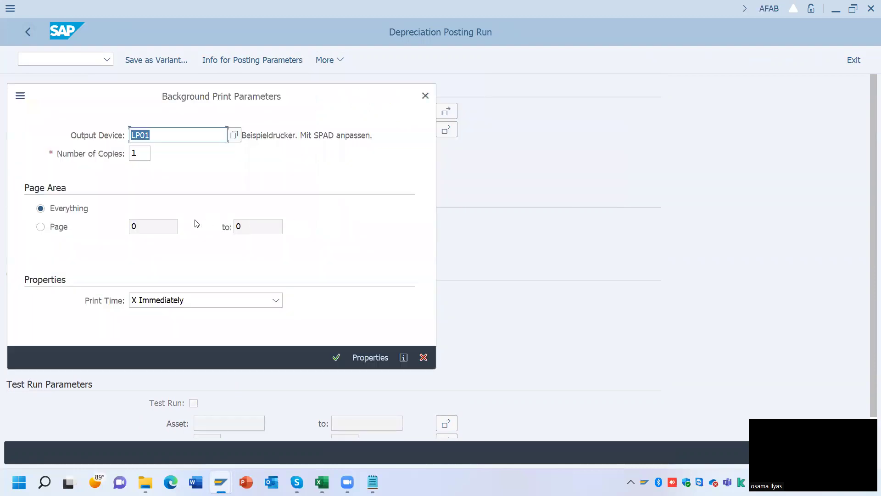
{"action": "left_click", "coordinate": [336, 357]}
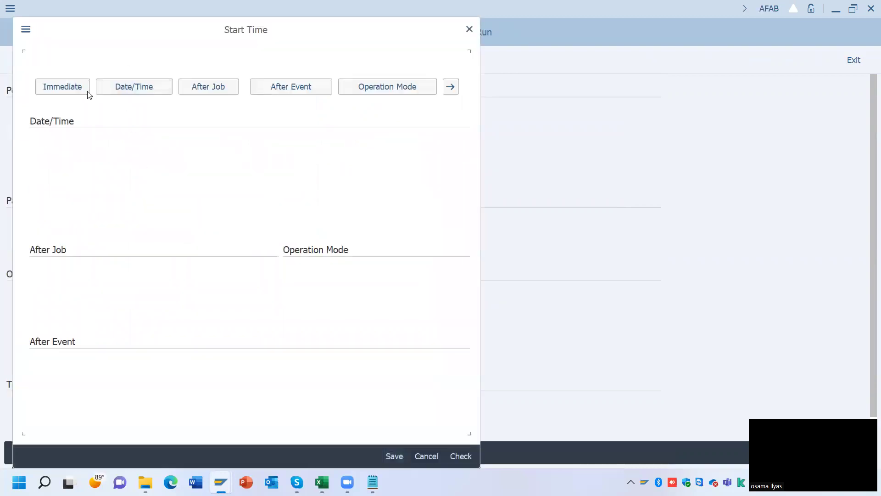
{"action": "left_click", "coordinate": [60, 87]}
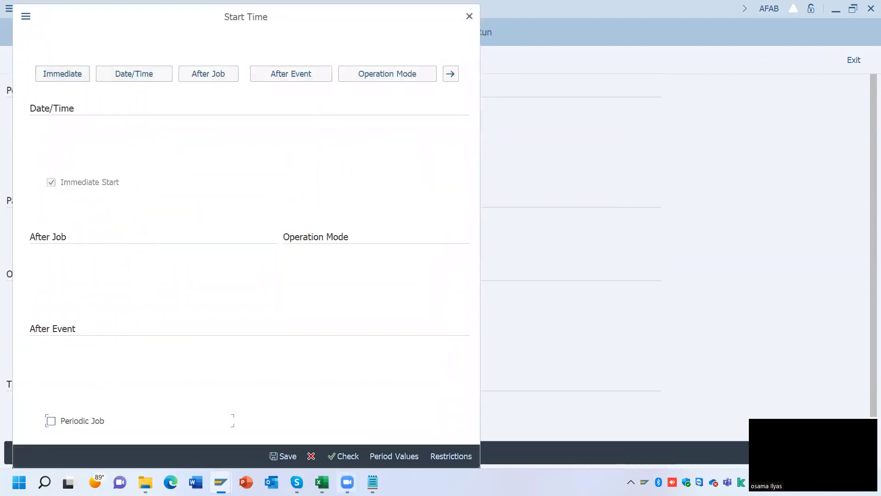
{"action": "left_click", "coordinate": [281, 455]}
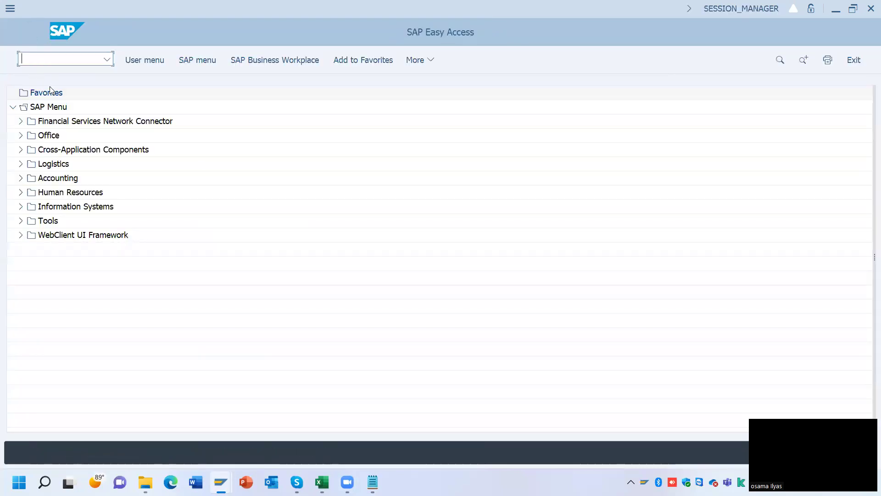
Step: Start transaction AW01N and check the posting status of the asset's book depreciation per period in its posted values
{"action": "type", "text": "AS0"}
{"action": "key", "text": "BackSpace"}
{"action": "key", "text": "BackSpace"}
{"action": "type", "text": "AW01"}
{"action": "key", "text": "Return"}
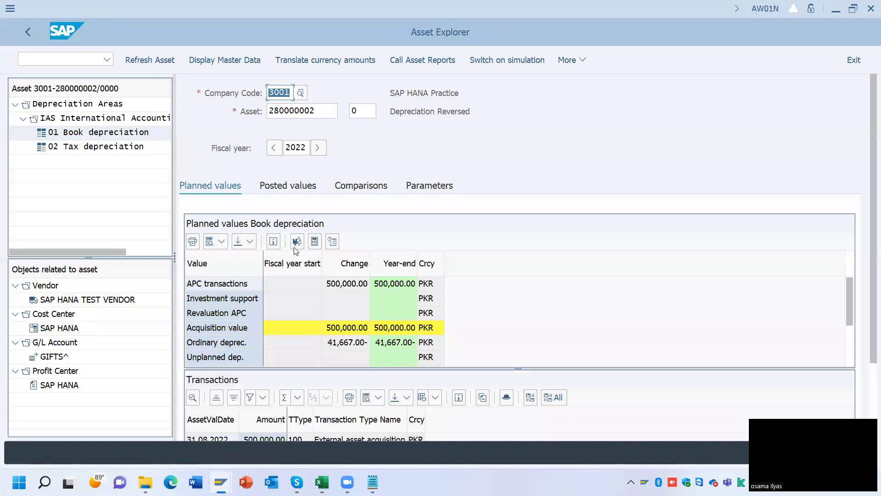
{"action": "left_click_drag", "start_coordinate": [373, 369], "coordinate": [321, 325]}
{"action": "left_click", "coordinate": [283, 186]}
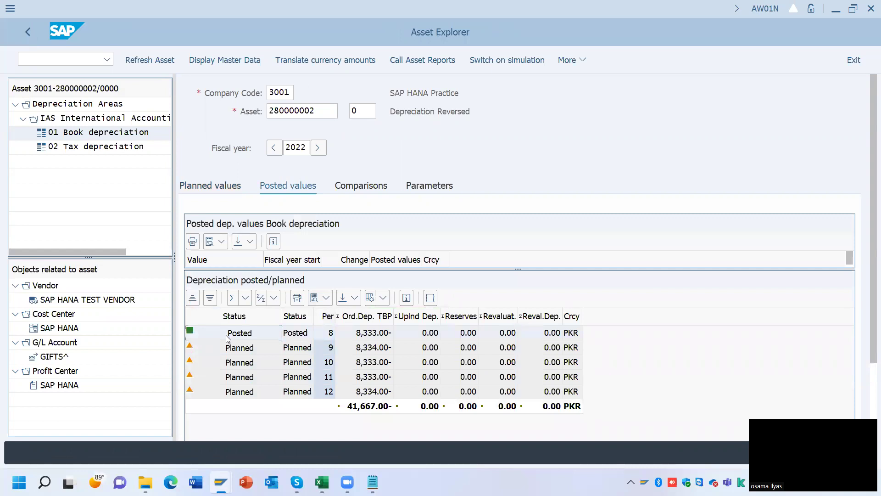